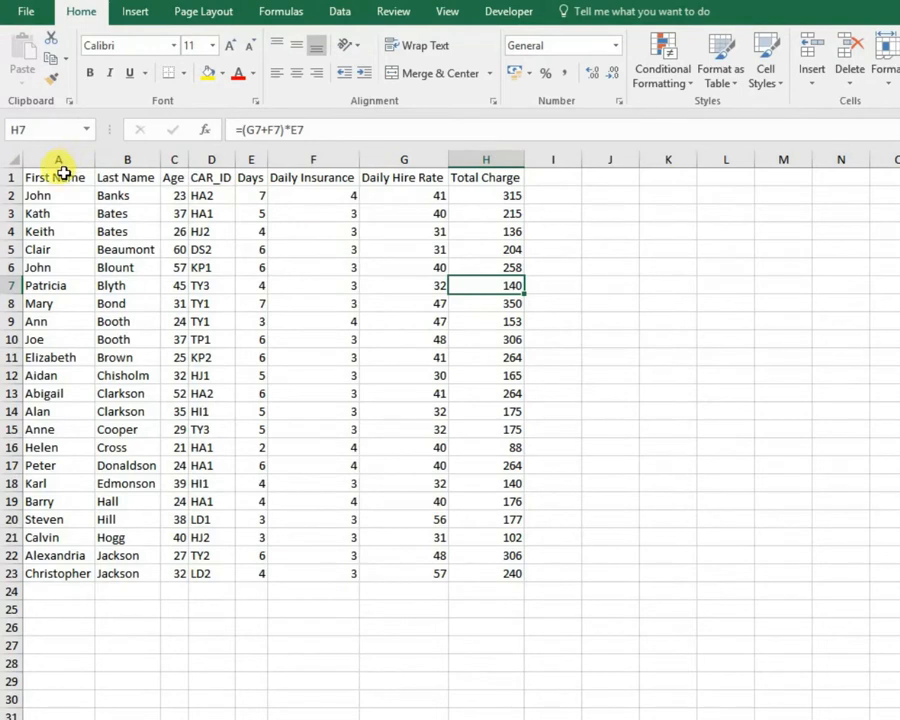
Format the range A1:H23 as a table with headers, using a blue Medium table style.
{"action": "left_click_drag", "start_coordinate": [63, 177], "coordinate": [473, 572]}
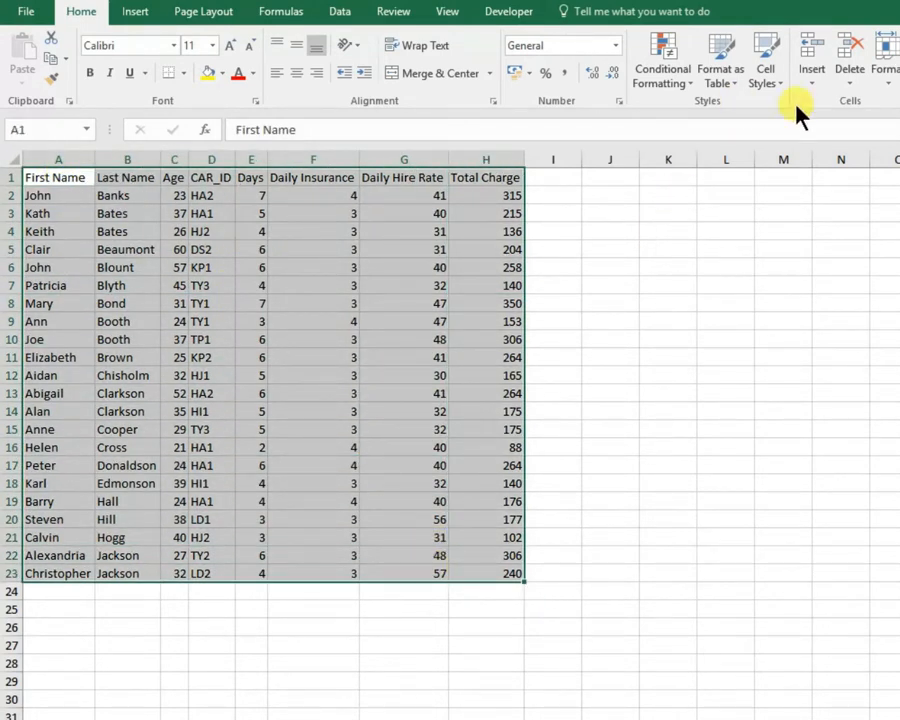
{"action": "left_click", "coordinate": [718, 78]}
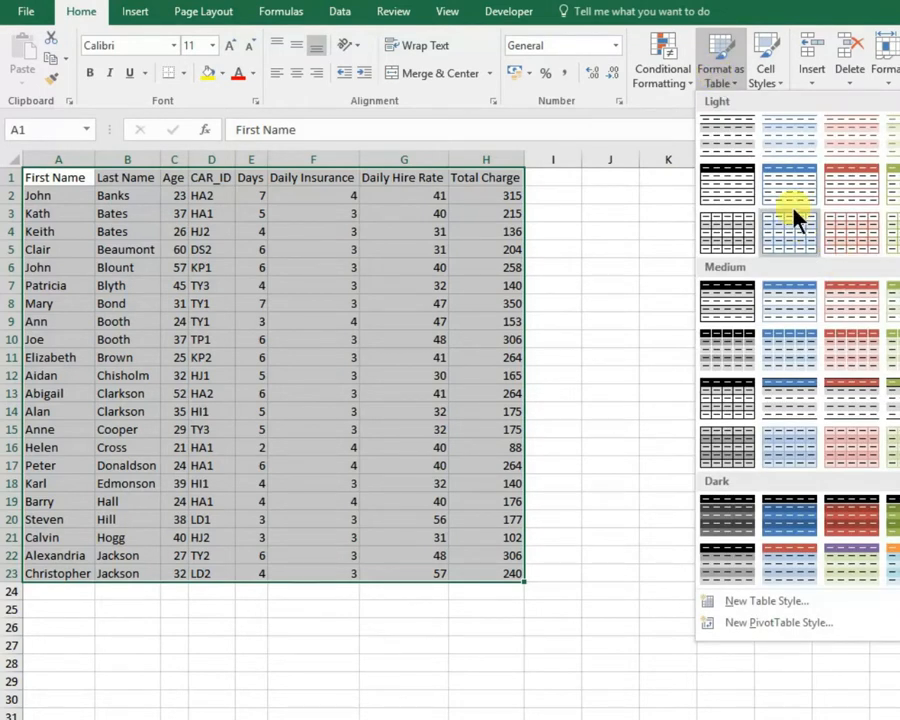
{"action": "left_click", "coordinate": [785, 315]}
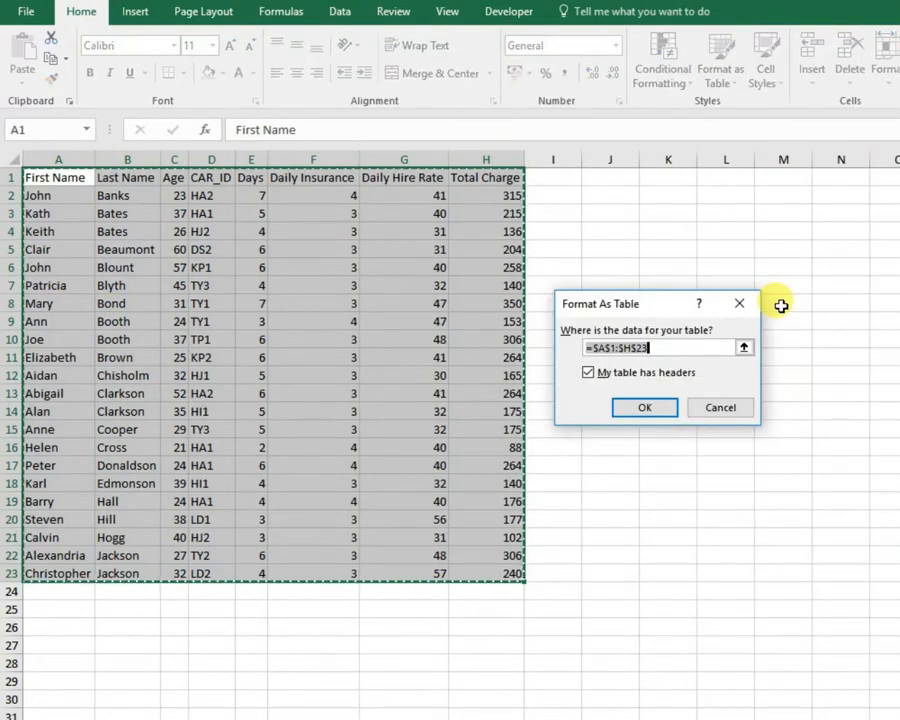
{"action": "left_click", "coordinate": [640, 408]}
Turn off the table's filter buttons and banded rows, and turn on banded columns.
{"action": "left_click", "coordinate": [690, 39]}
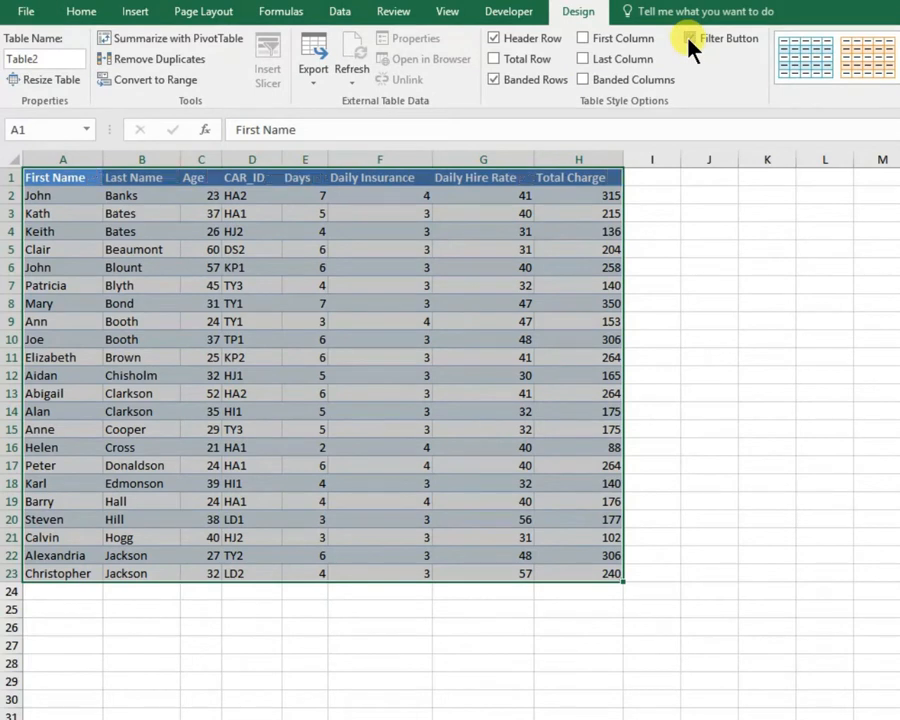
{"action": "left_click", "coordinate": [583, 80]}
{"action": "left_click", "coordinate": [494, 80]}
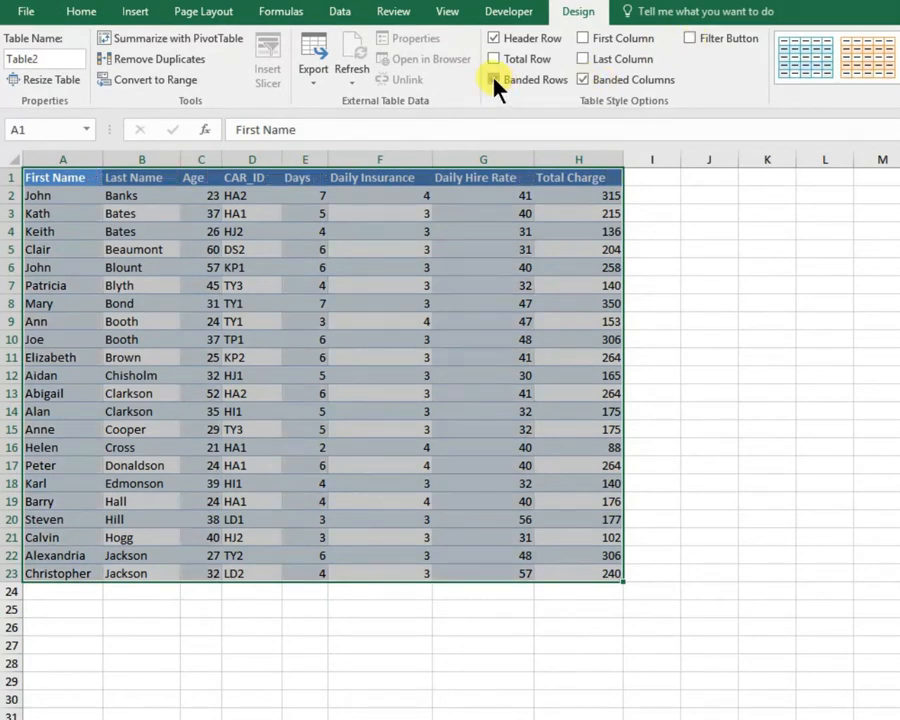
{"action": "left_click", "coordinate": [768, 403]}
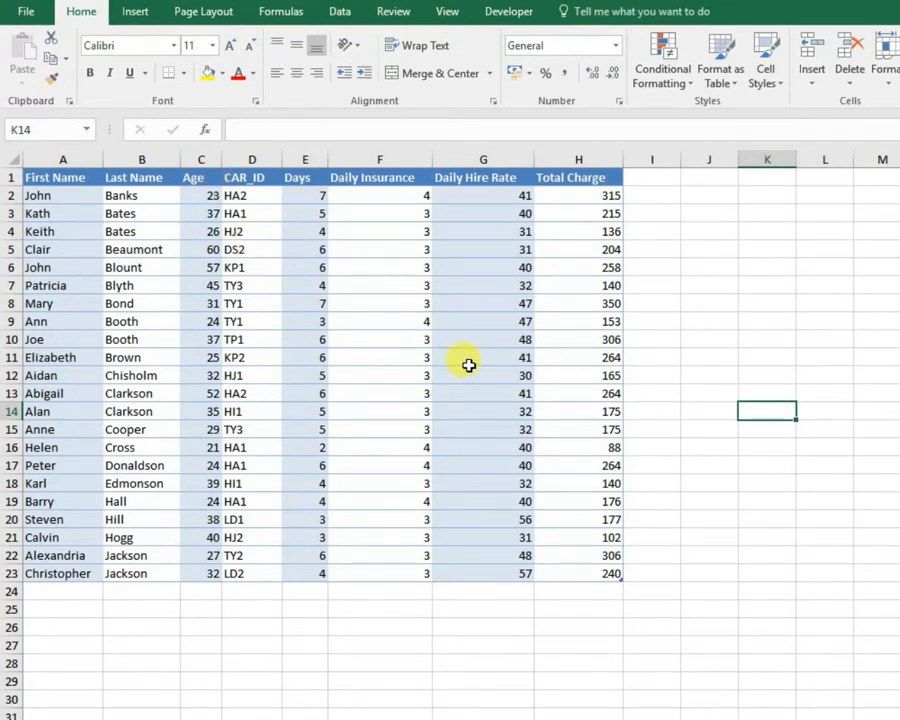
Undo the table style option changes and the table formatting.
{"action": "left_click_drag", "start_coordinate": [70, 181], "coordinate": [573, 179]}
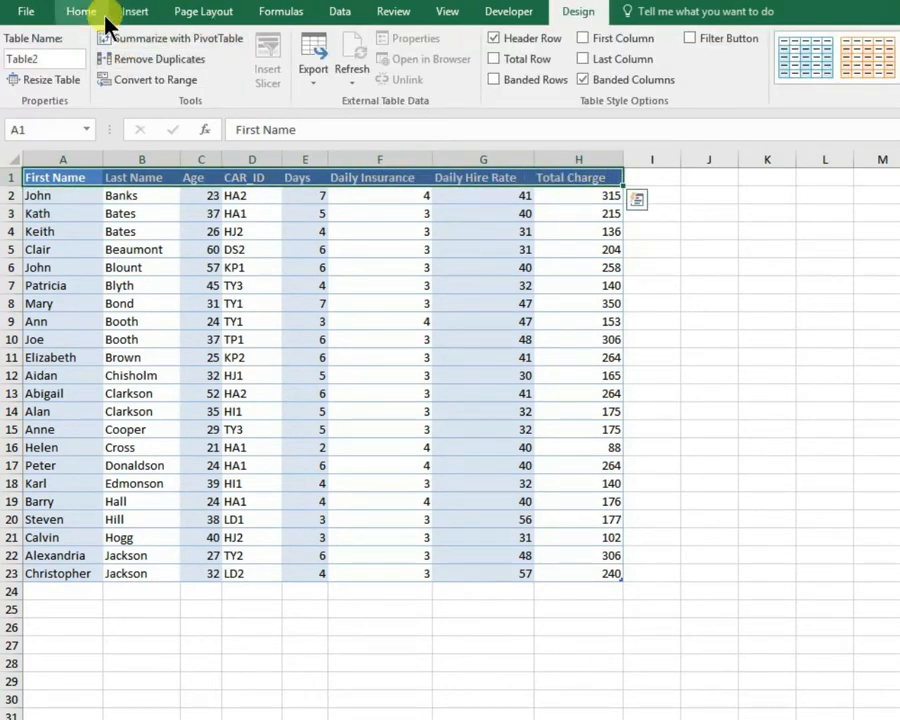
{"action": "left_click", "coordinate": [262, 320]}
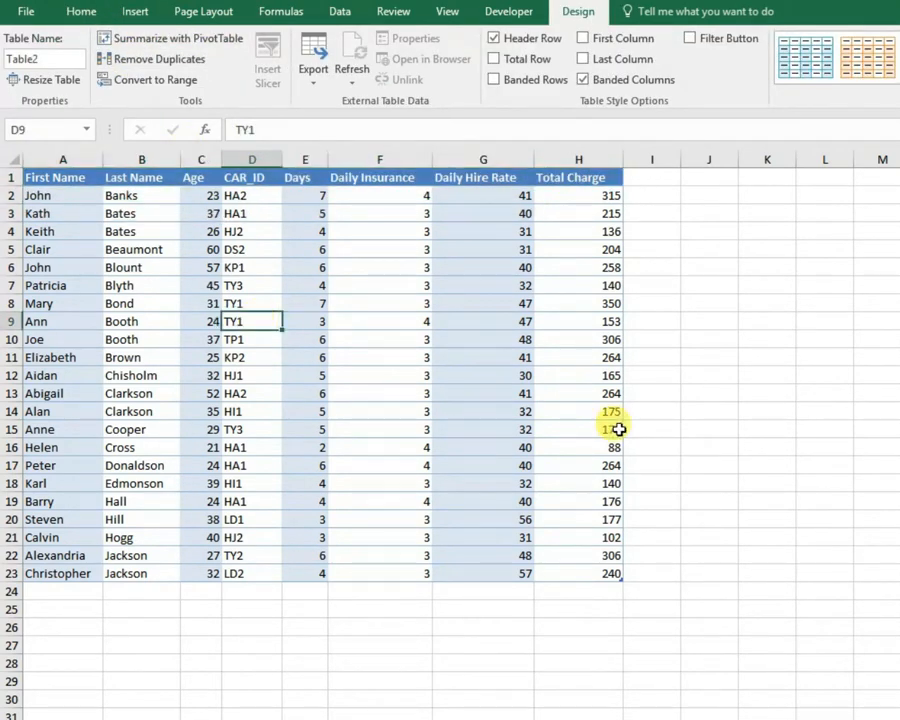
{"action": "key", "text": "ctrl+Home"}
{"action": "key", "text": "ctrl+shift+Right"}
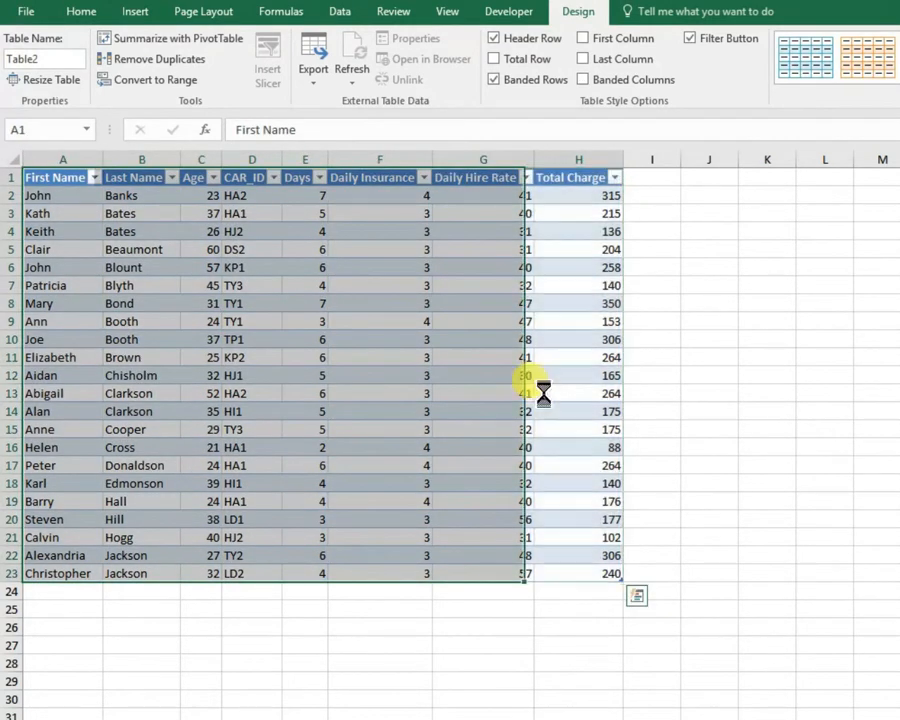
{"action": "left_click", "coordinate": [426, 405]}
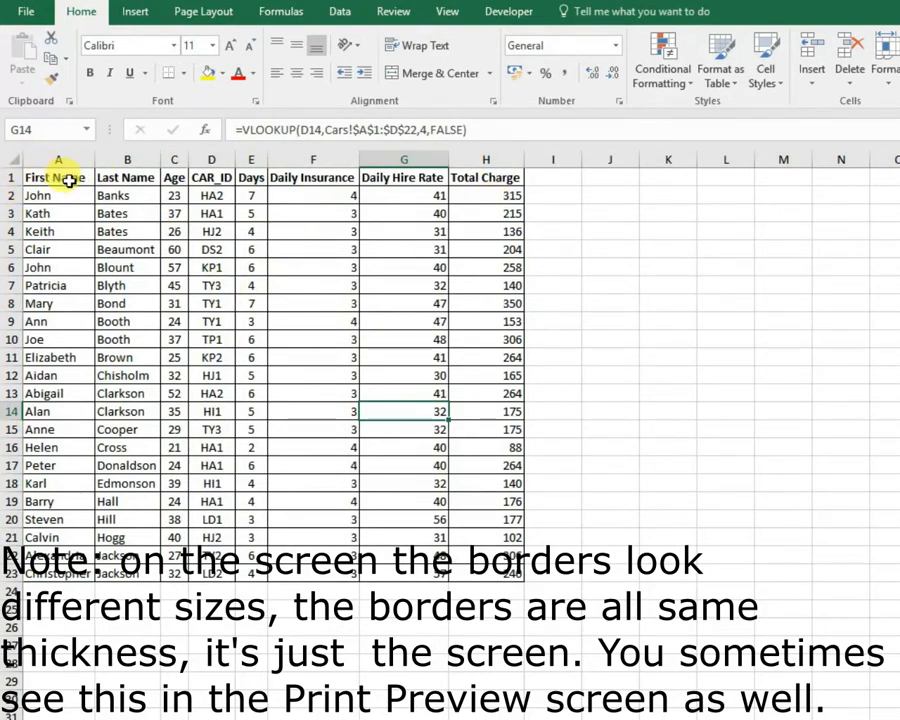
Narrow the First Name column, and AutoFit the width of all columns in the sheet to their contents.
{"action": "left_click_drag", "start_coordinate": [92, 160], "coordinate": [74, 160]}
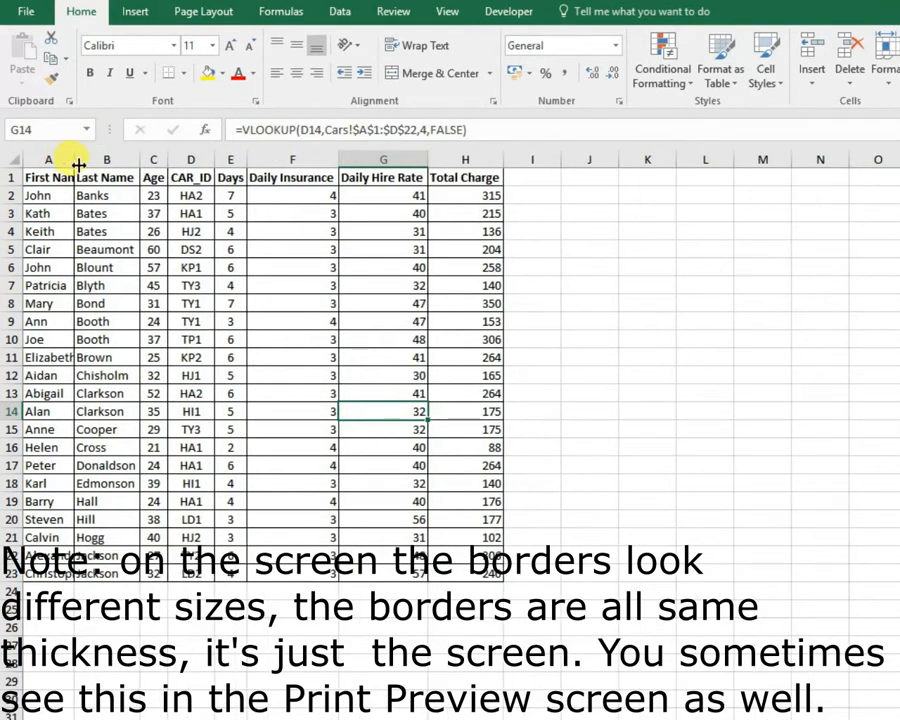
{"action": "left_click", "coordinate": [12, 159]}
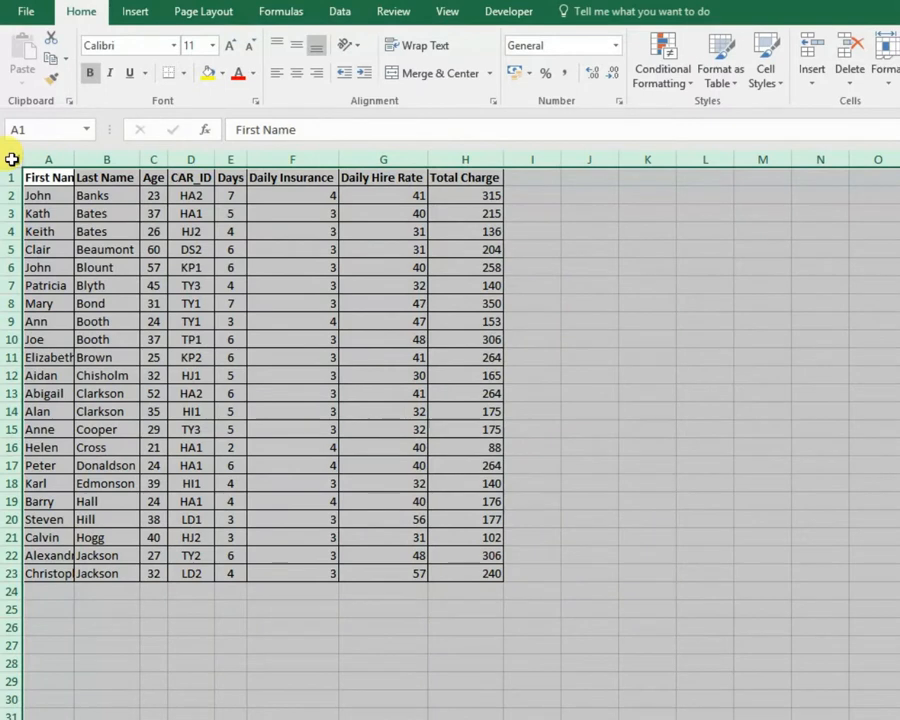
{"action": "double_click", "coordinate": [73, 159]}
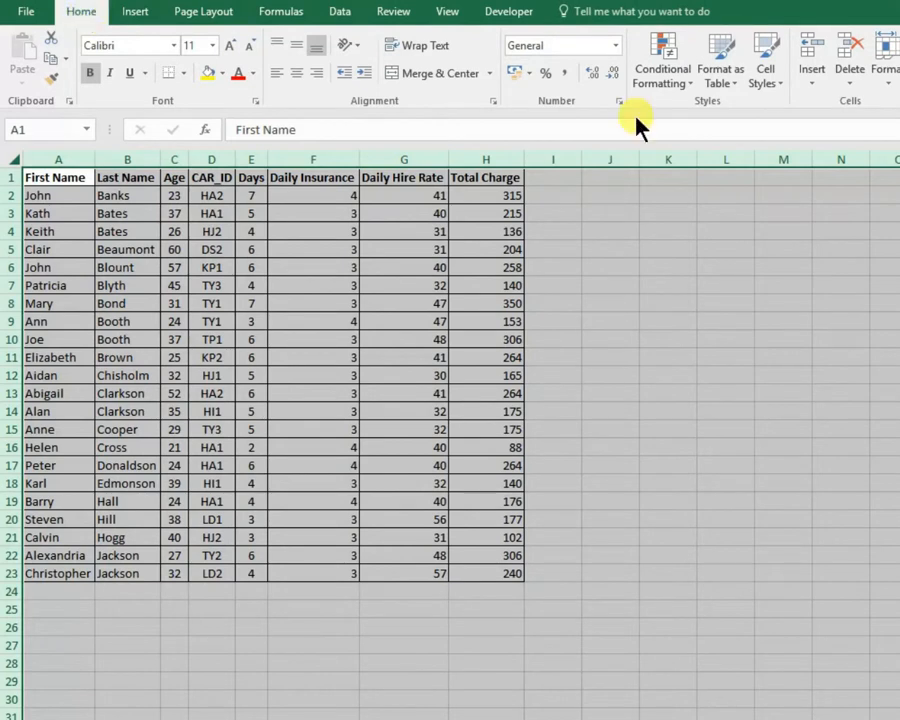
{"action": "left_click", "coordinate": [884, 62]}
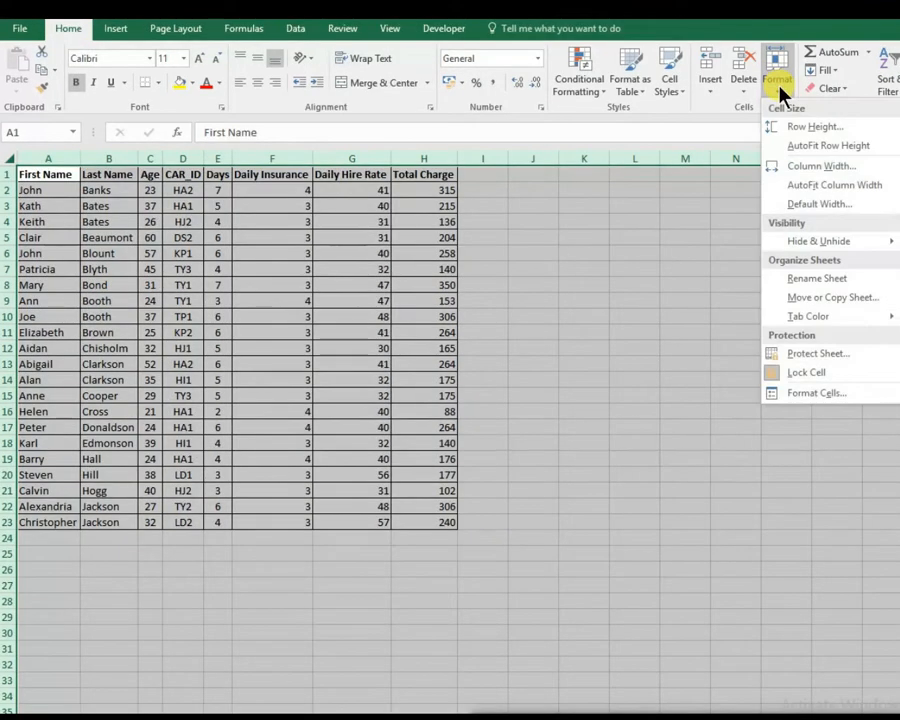
{"action": "left_click", "coordinate": [806, 186]}
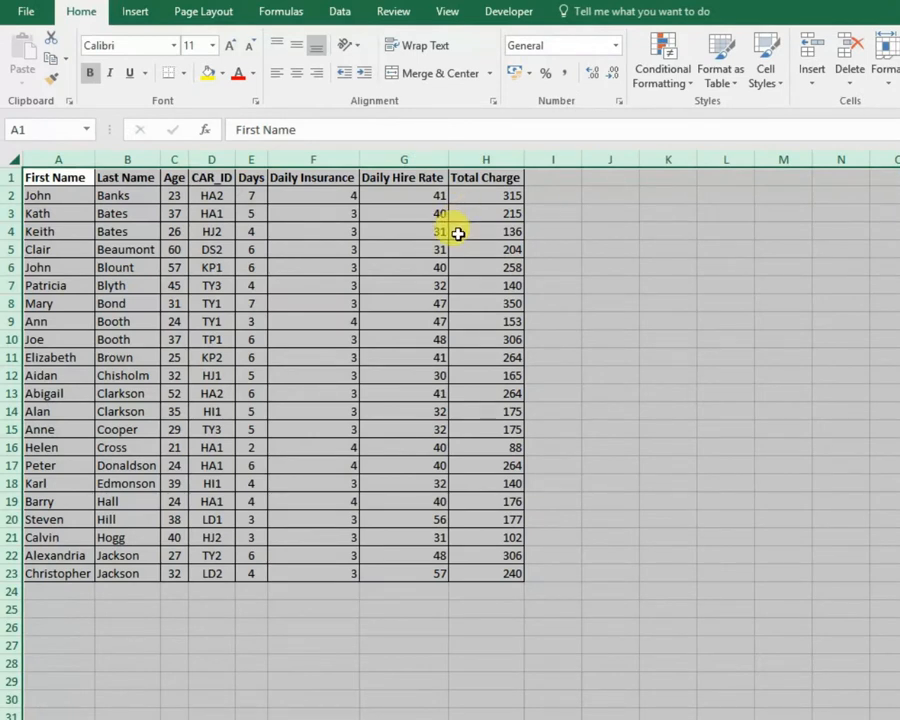
{"action": "left_click", "coordinate": [457, 233]}
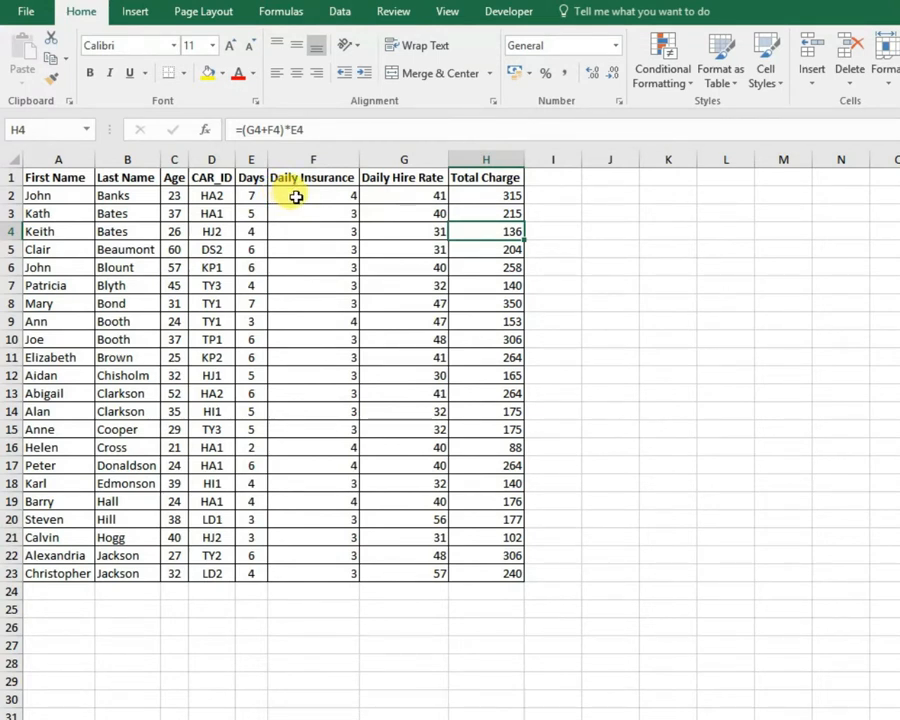
Apply the Currency number format to the Daily Insurance, Daily Hire Rate and Total Charge values in F2:H23.
{"action": "left_click_drag", "start_coordinate": [298, 195], "coordinate": [460, 567]}
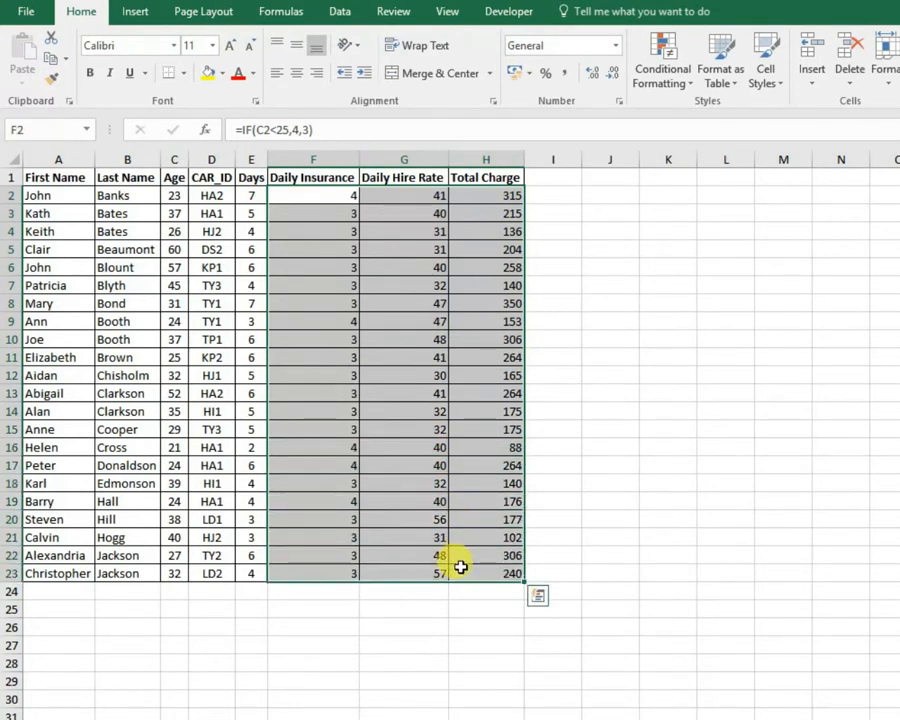
{"action": "left_click", "coordinate": [615, 46]}
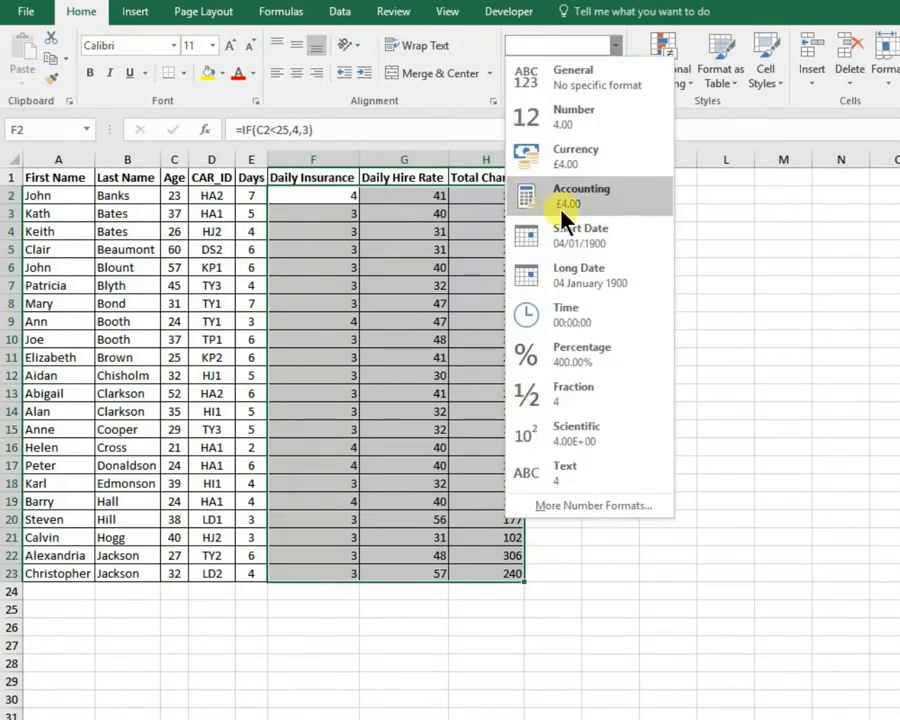
{"action": "left_click", "coordinate": [525, 153]}
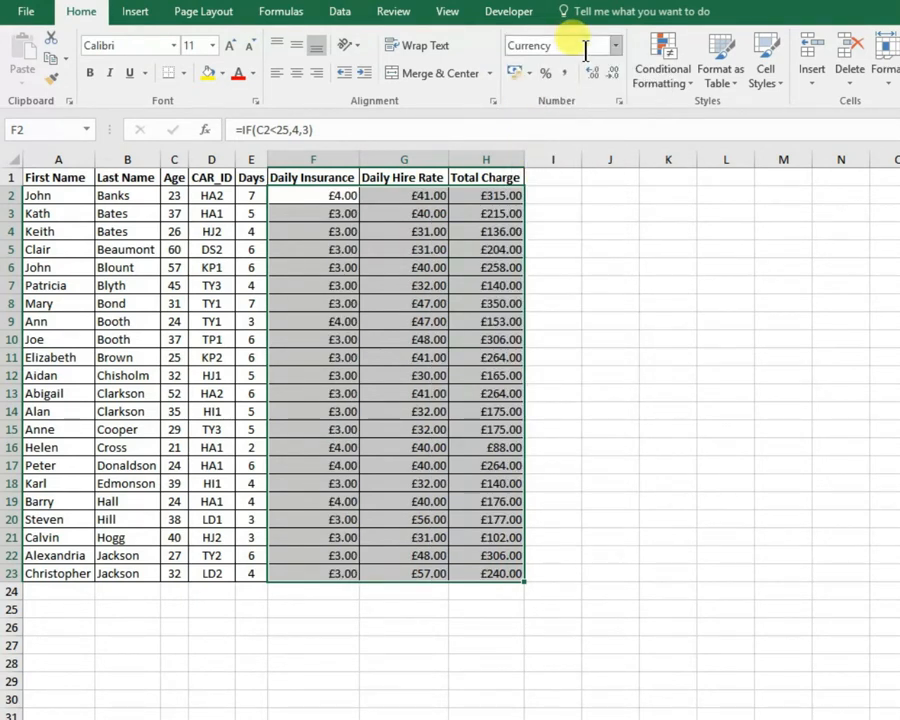
Try the Accounting number format on F2:H23 and set the cells back to Currency.
{"action": "left_click", "coordinate": [616, 46]}
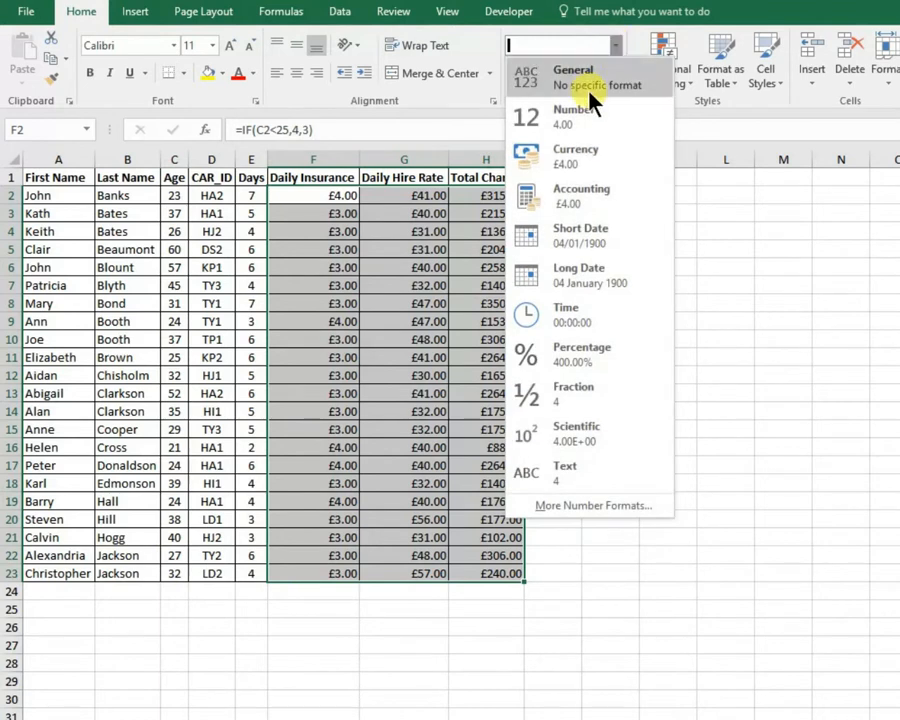
{"action": "left_click", "coordinate": [568, 200]}
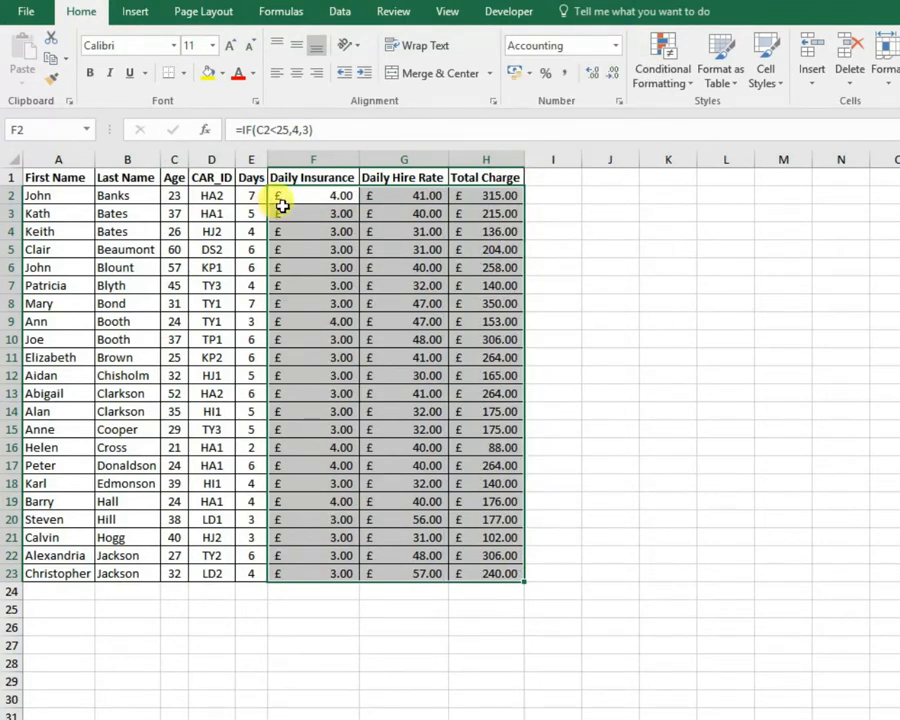
{"action": "left_click", "coordinate": [616, 46]}
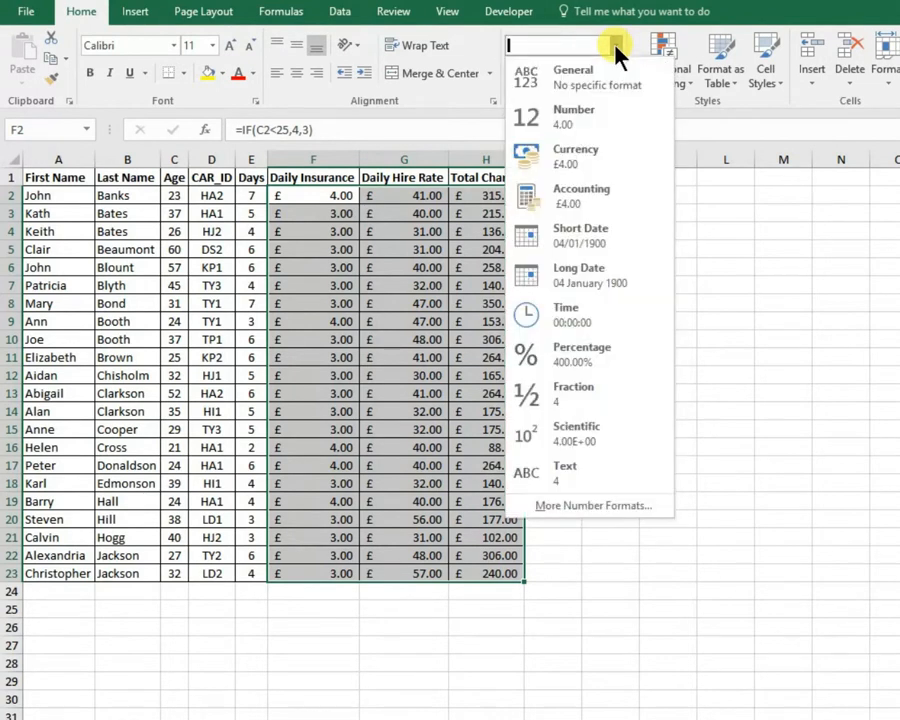
{"action": "left_click", "coordinate": [584, 158]}
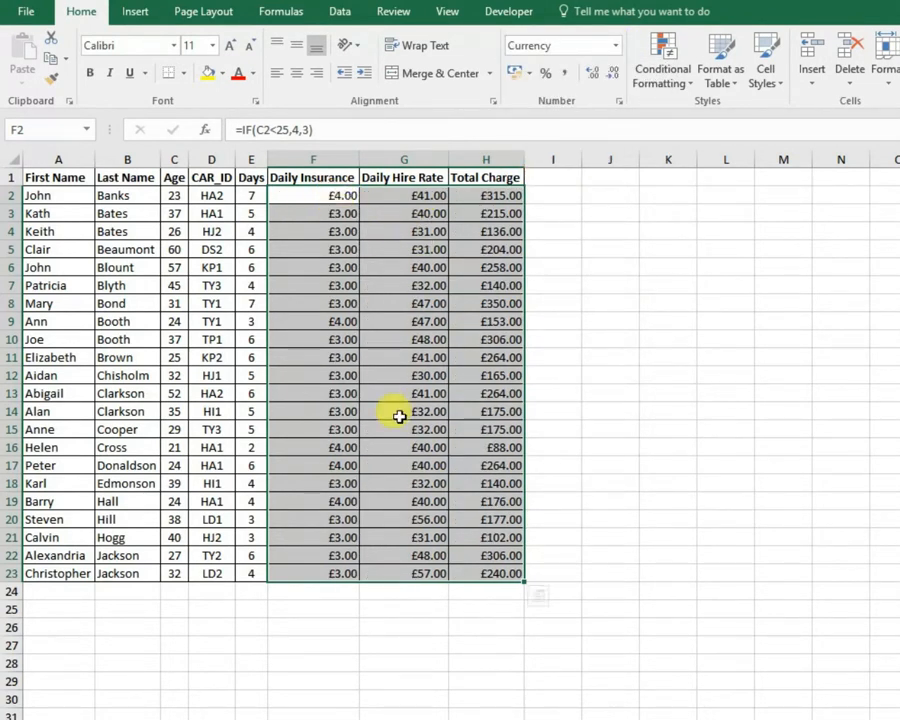
Reduce the currency values in F2:H23 to zero decimal places.
{"action": "left_click", "coordinate": [612, 79]}
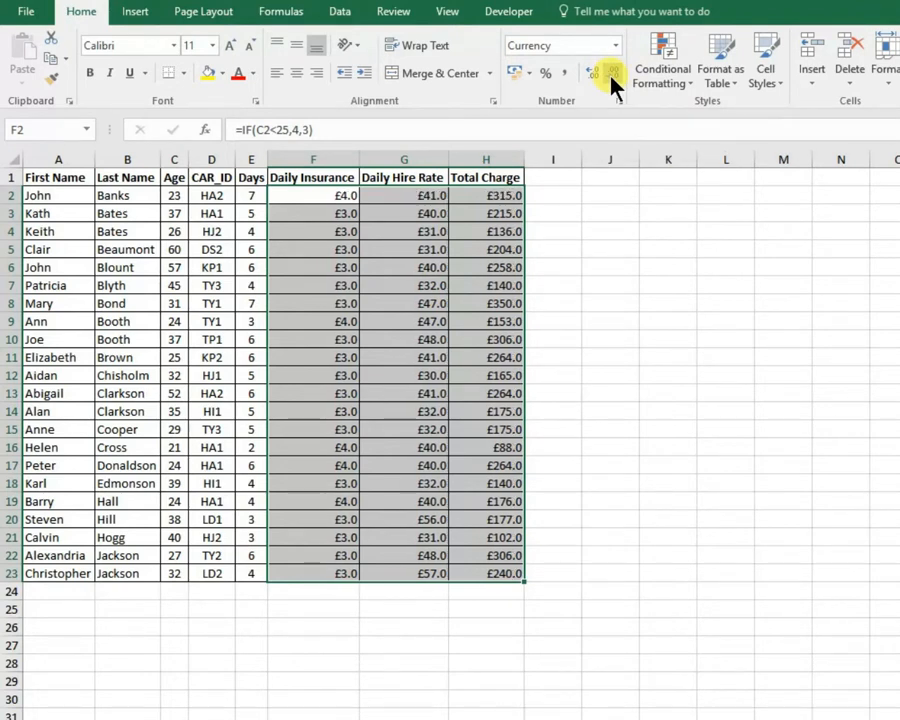
{"action": "left_click", "coordinate": [612, 79]}
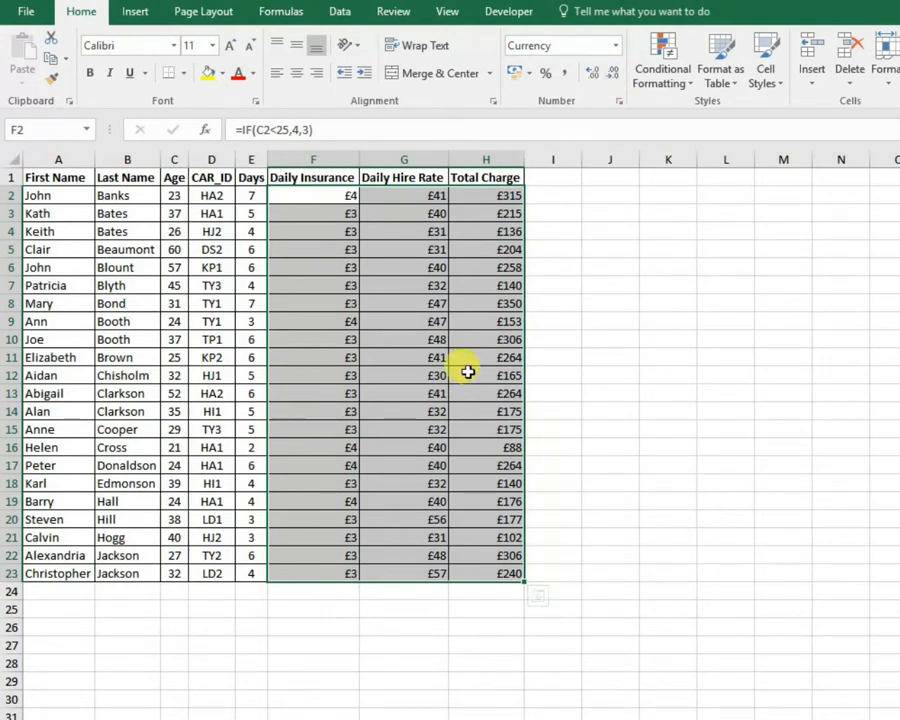
{"action": "left_click", "coordinate": [381, 341]}
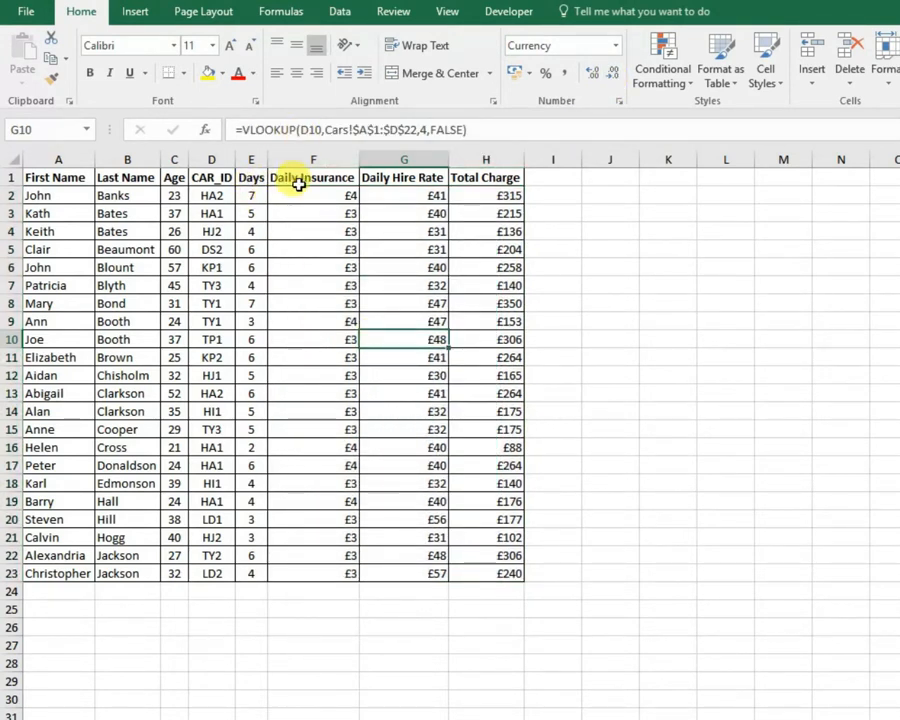
{"action": "left_click_drag", "start_coordinate": [312, 196], "coordinate": [282, 555]}
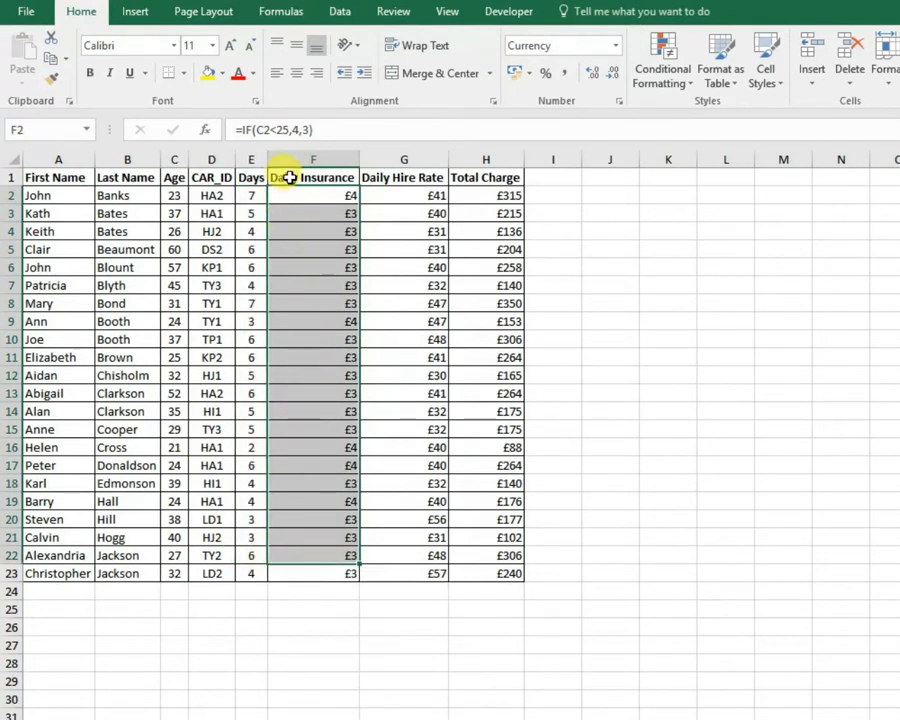
{"action": "left_click", "coordinate": [289, 178]}
{"action": "left_click", "coordinate": [292, 212]}
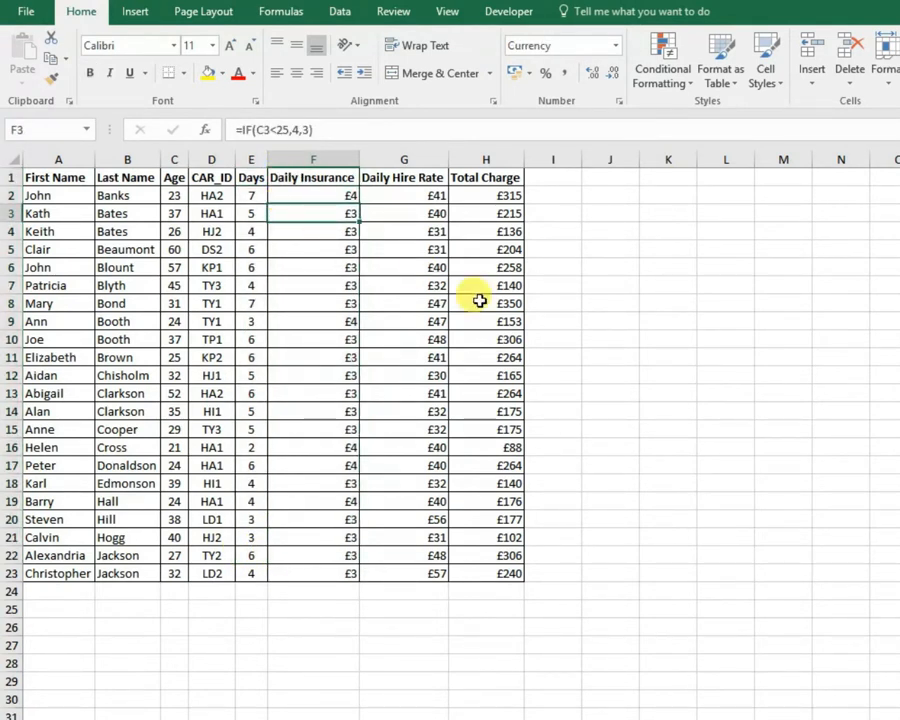
{"action": "left_click", "coordinate": [378, 250]}
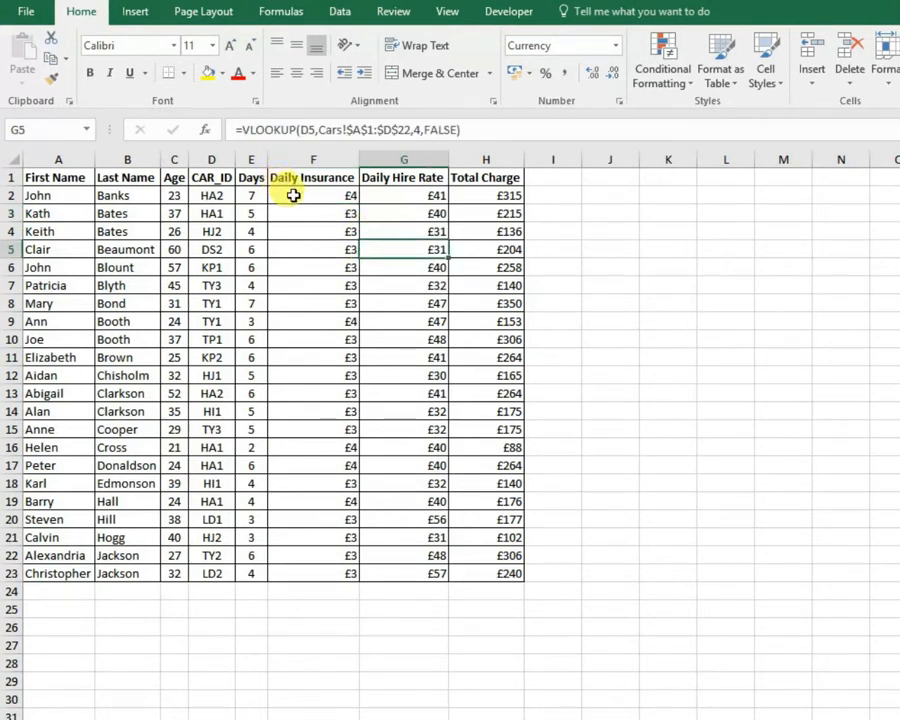
{"action": "left_click_drag", "start_coordinate": [175, 193], "coordinate": [241, 581]}
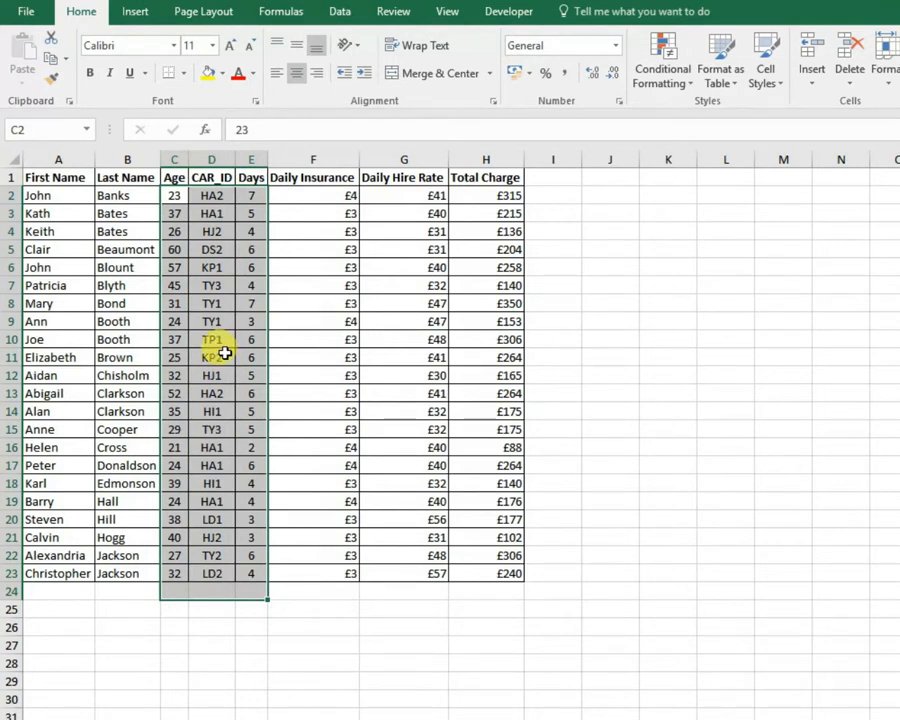
{"action": "left_click", "coordinate": [251, 196]}
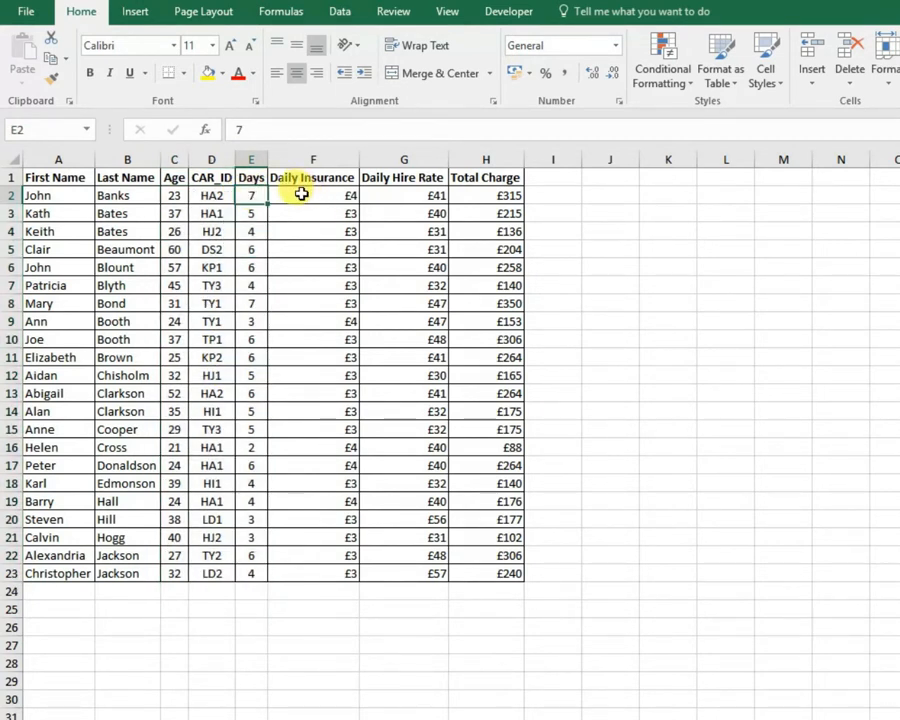
{"action": "left_click", "coordinate": [301, 194]}
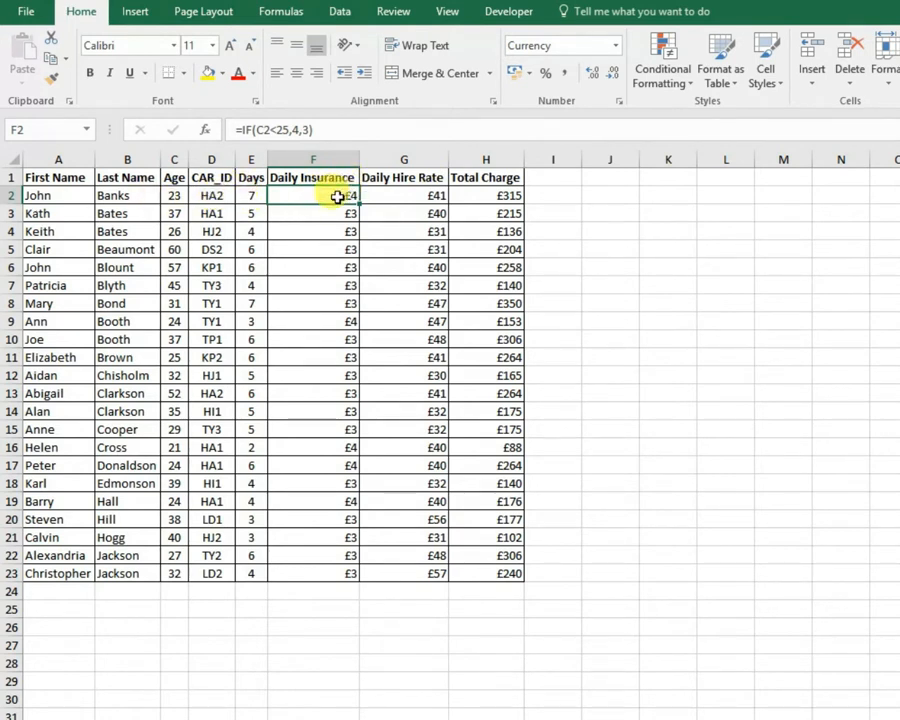
Centre the values in F2:H23 horizontally under their headings.
{"action": "left_click_drag", "start_coordinate": [355, 198], "coordinate": [468, 573]}
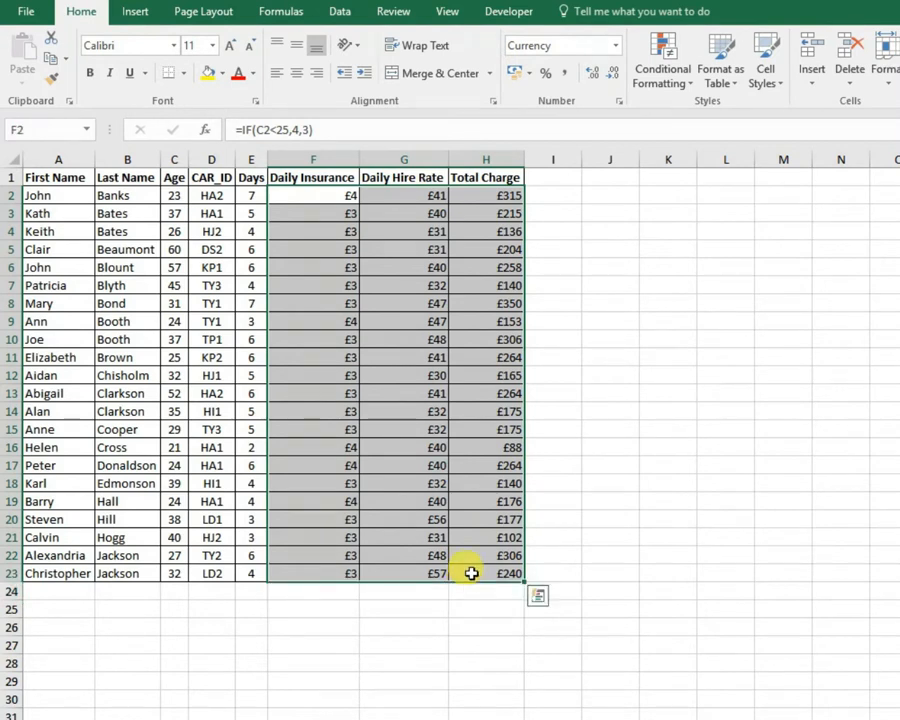
{"action": "left_click", "coordinate": [296, 73]}
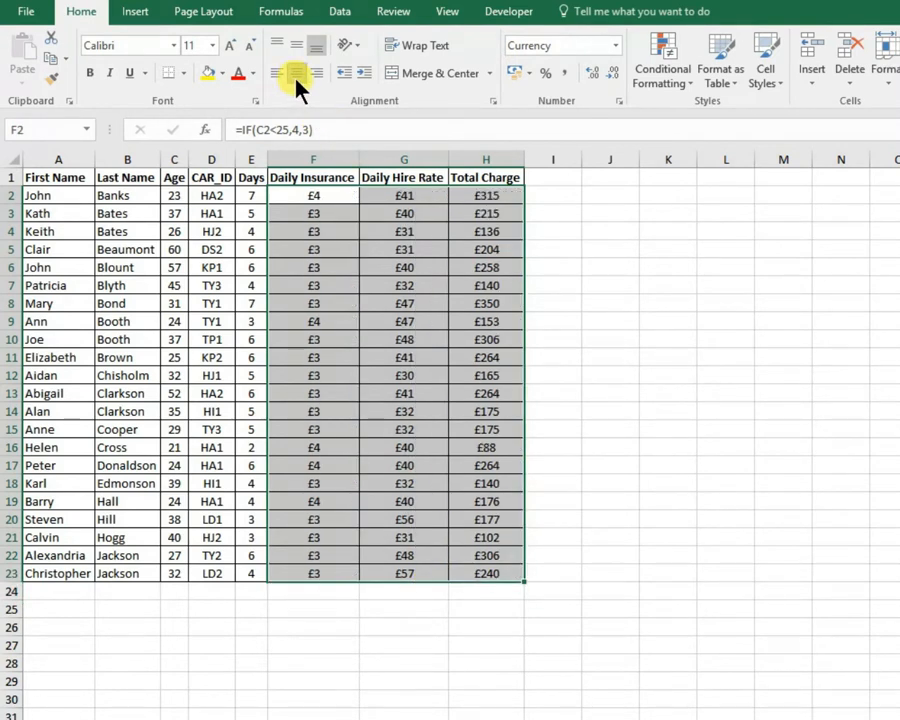
{"action": "left_click", "coordinate": [325, 178]}
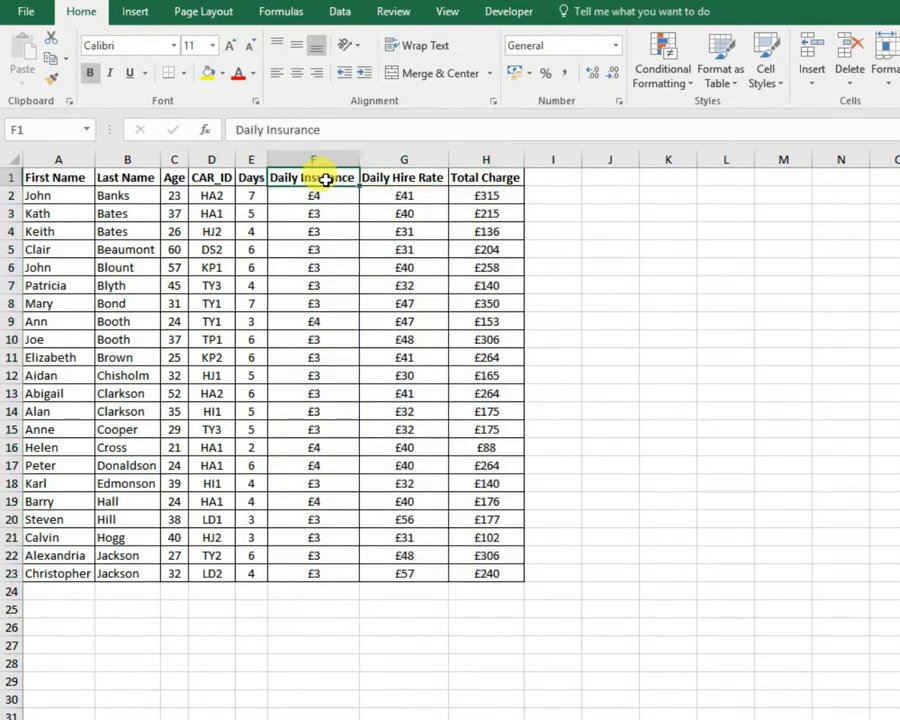
Centre the Daily Insurance, Daily Hire Rate and Total Charge headings in F1:H1 horizontally.
{"action": "key", "text": "ctrl+shift+Right"}
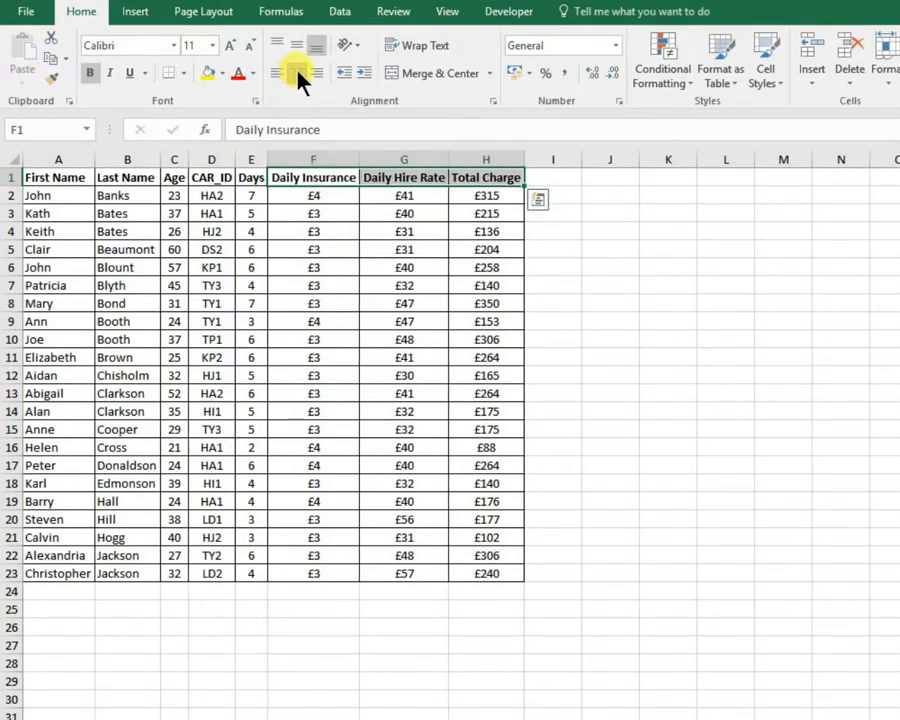
{"action": "left_click", "coordinate": [342, 246]}
{"action": "left_click", "coordinate": [297, 299]}
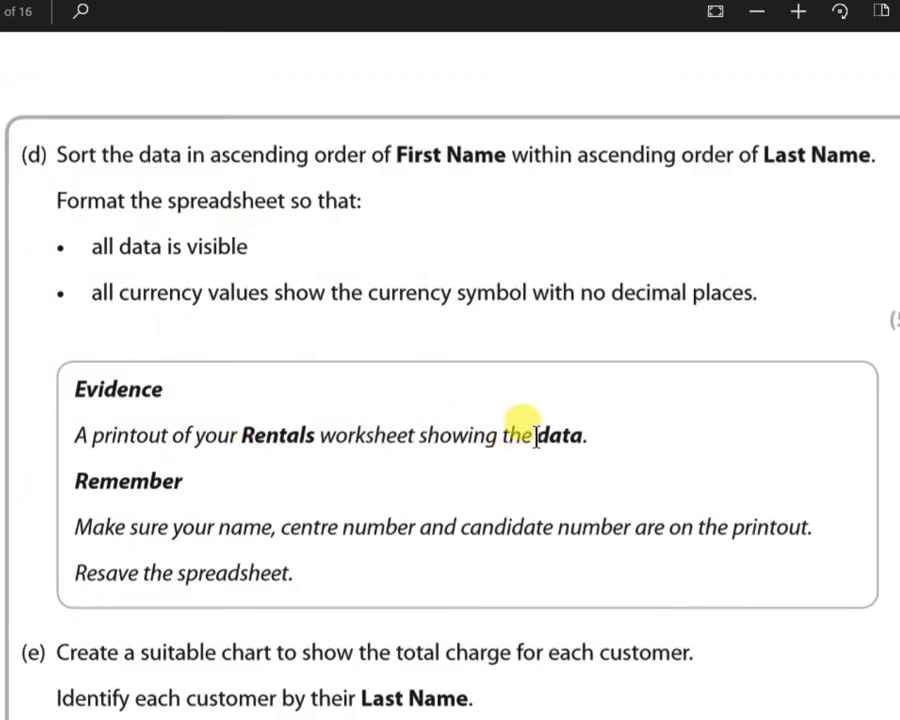
Check the task (d) brief for what the Rentals worksheet printout must show, and return to the spreadsheet.
{"action": "left_click_drag", "start_coordinate": [536, 436], "coordinate": [590, 438]}
{"action": "left_click", "coordinate": [334, 422]}
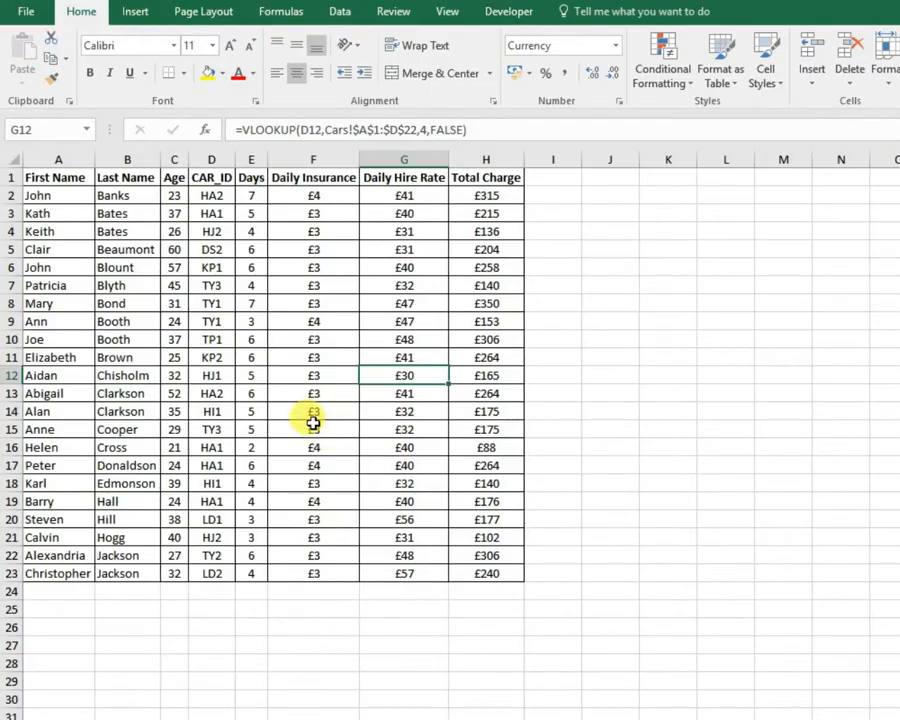
{"action": "left_click", "coordinate": [312, 426]}
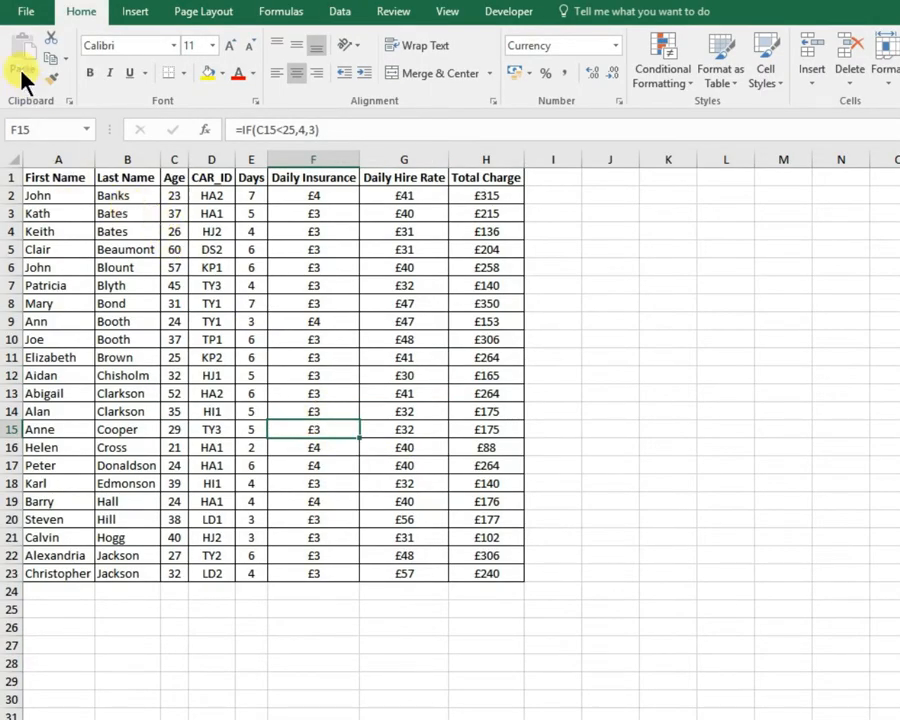
In the sheet's print page setup, turn off printing of gridlines and of row and column headings.
{"action": "left_click", "coordinate": [22, 14]}
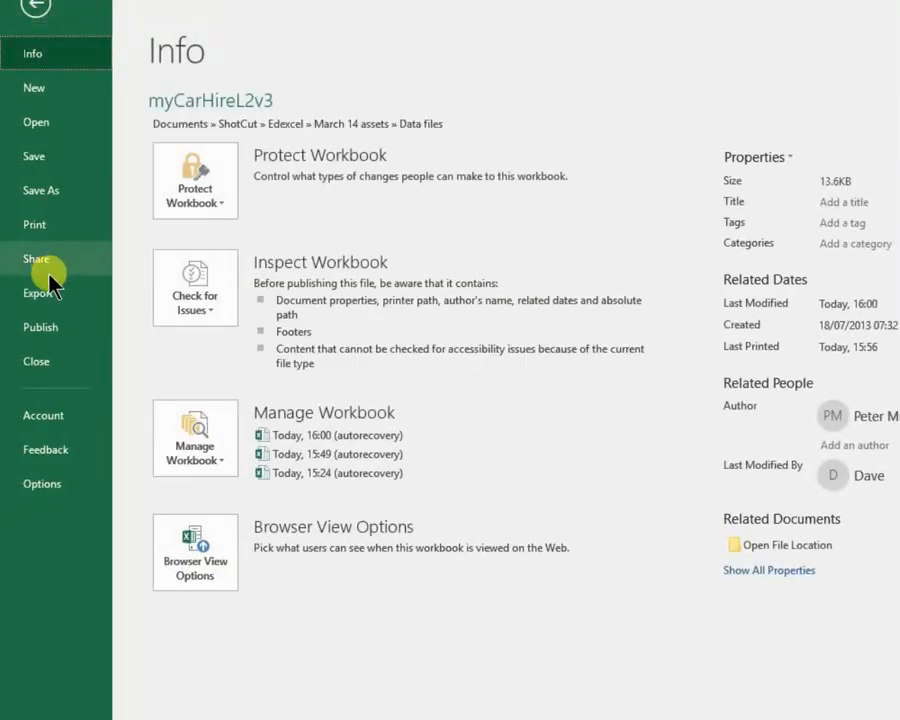
{"action": "left_click", "coordinate": [36, 222]}
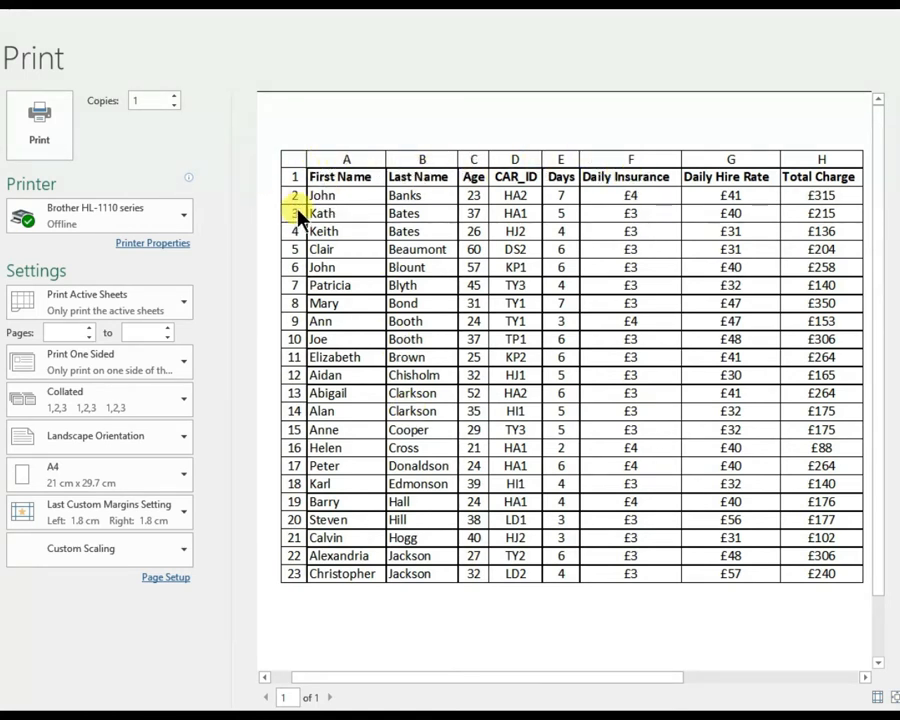
{"action": "left_click", "coordinate": [166, 578]}
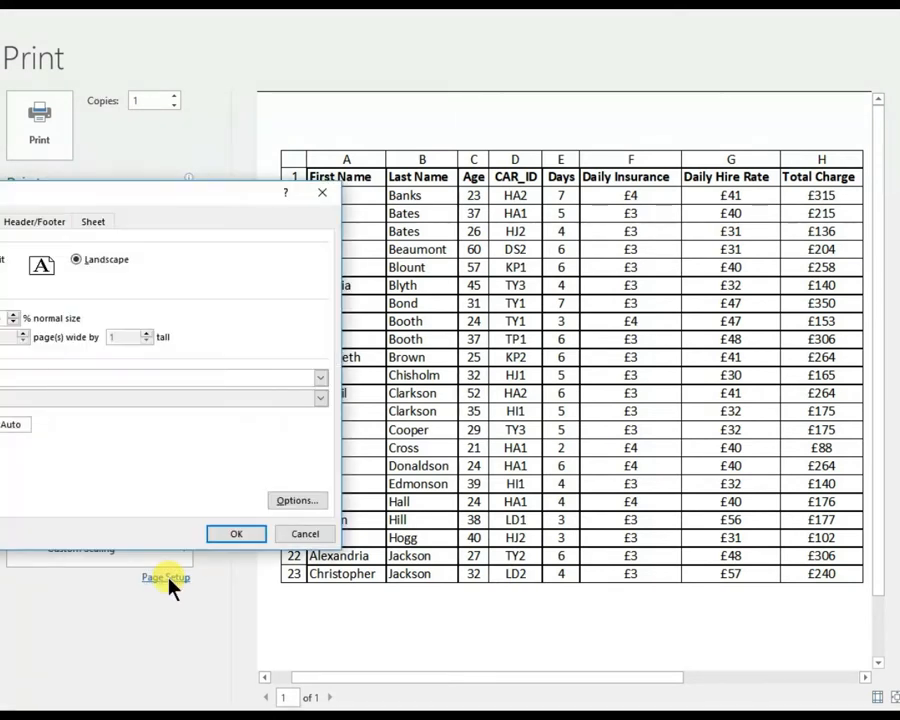
{"action": "left_click_drag", "start_coordinate": [105, 200], "coordinate": [379, 176]}
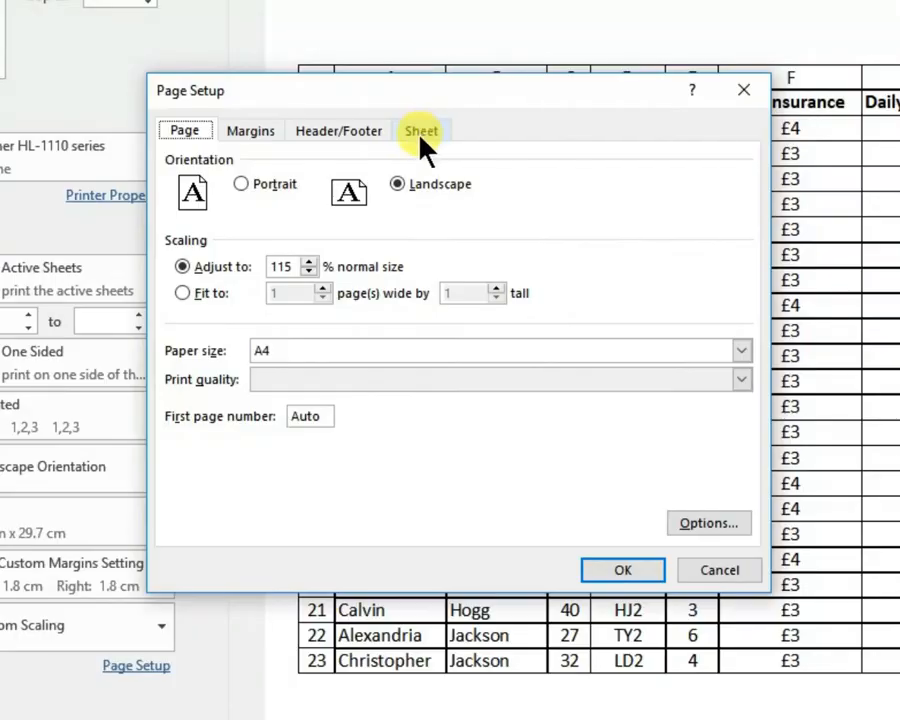
{"action": "left_click", "coordinate": [421, 138]}
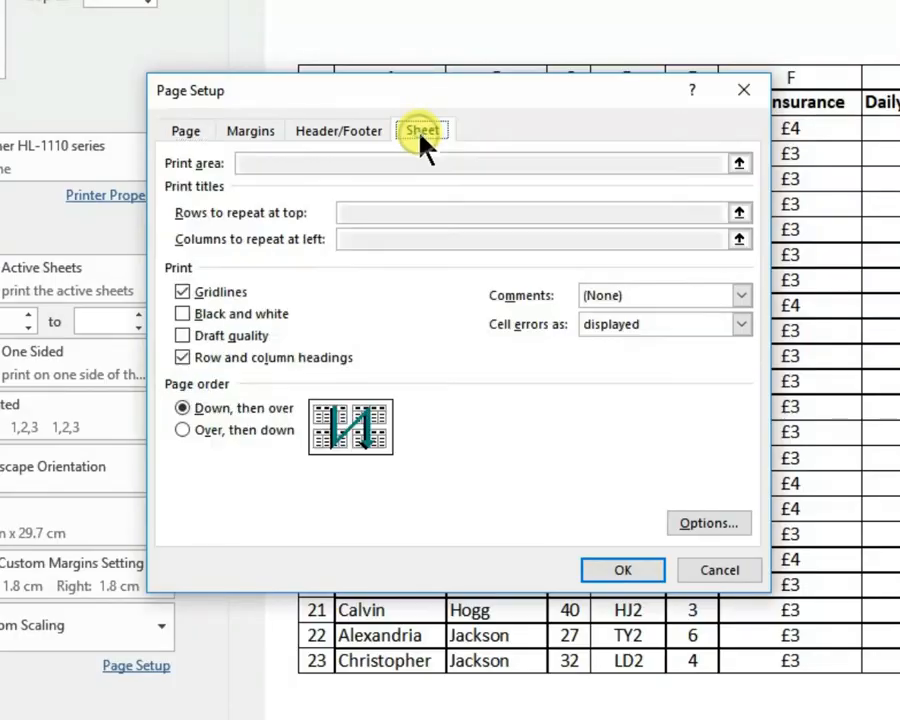
{"action": "left_click", "coordinate": [183, 357]}
{"action": "left_click", "coordinate": [182, 292]}
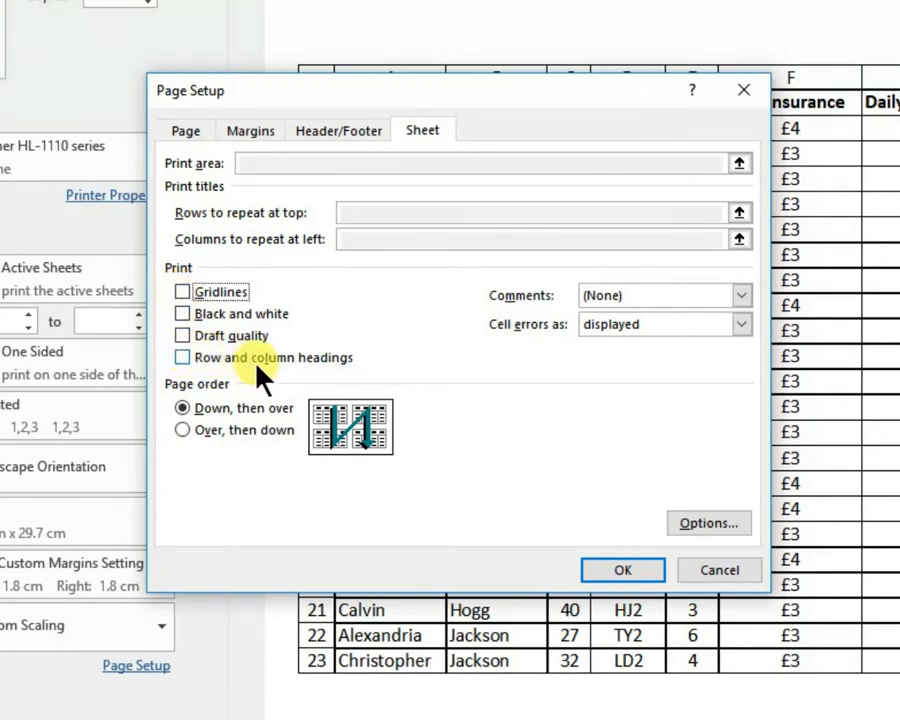
{"action": "left_click", "coordinate": [619, 571]}
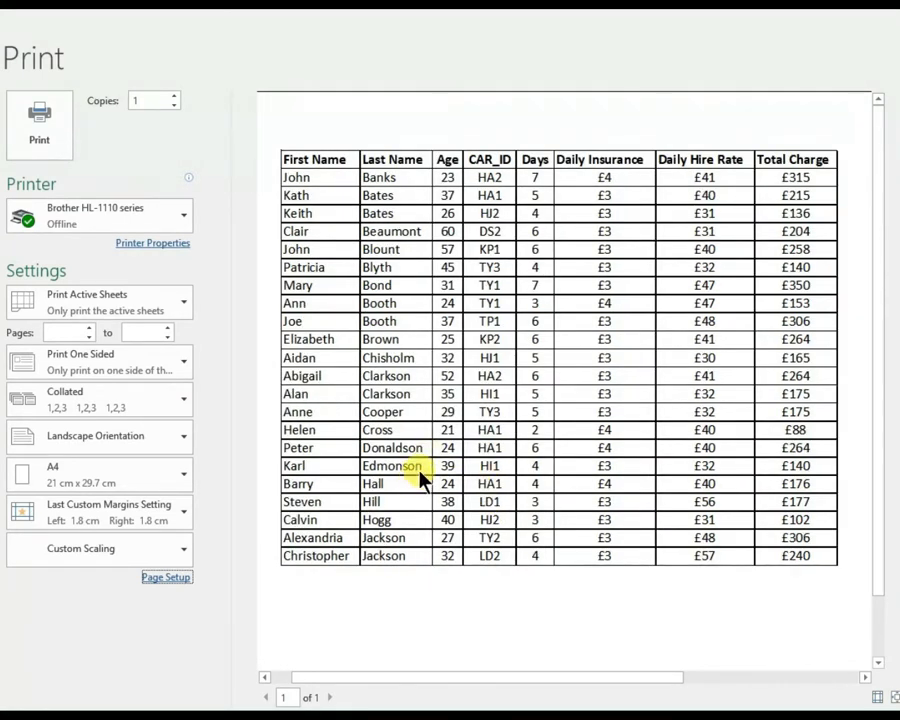
Show the whole page in the print preview and set the print scaling to 130% of normal size.
{"action": "left_click", "coordinate": [390, 403]}
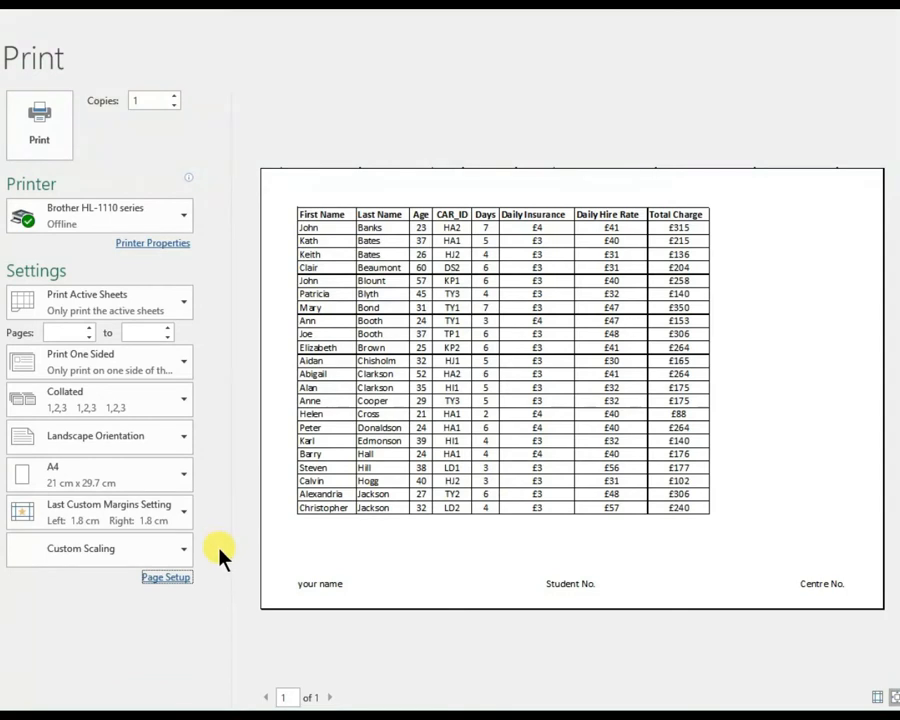
{"action": "left_click", "coordinate": [156, 578]}
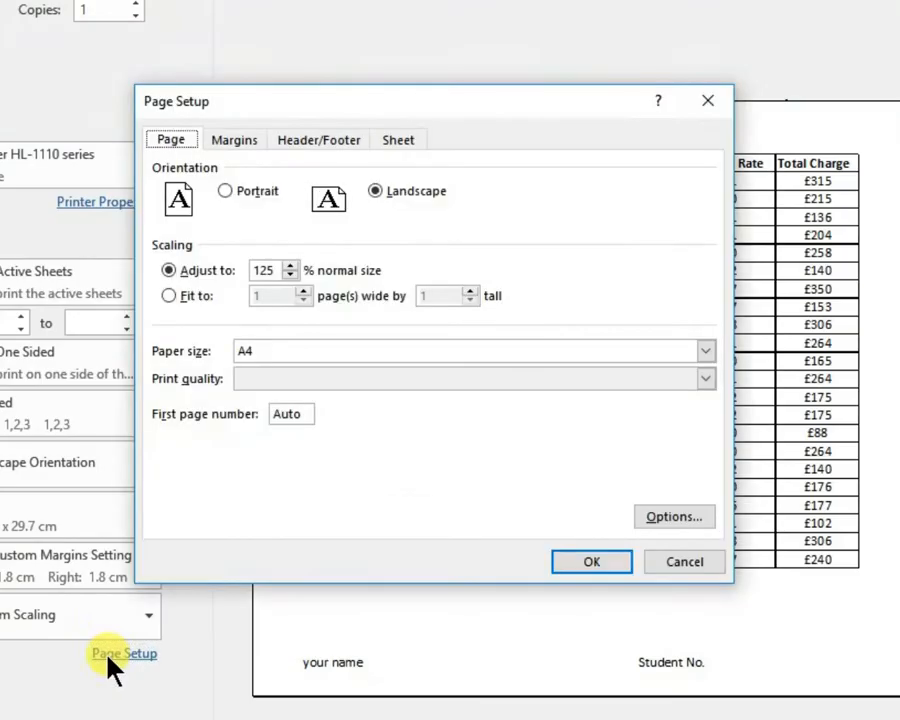
{"action": "left_click", "coordinate": [293, 293]}
{"action": "left_click", "coordinate": [584, 568]}
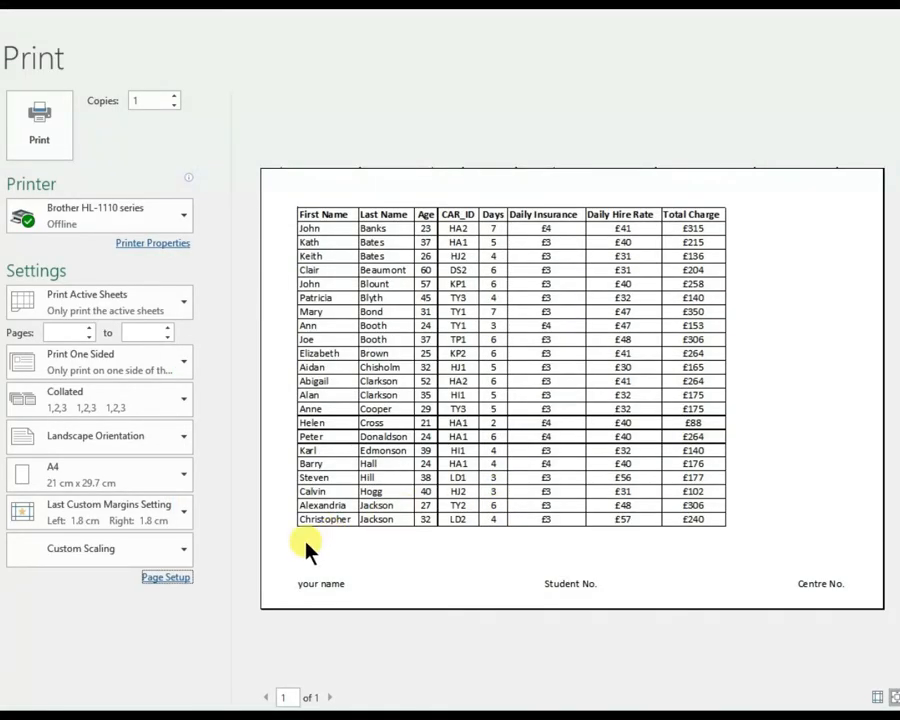
Centre the printed table horizontally on the page in the page setup.
{"action": "left_click", "coordinate": [166, 578]}
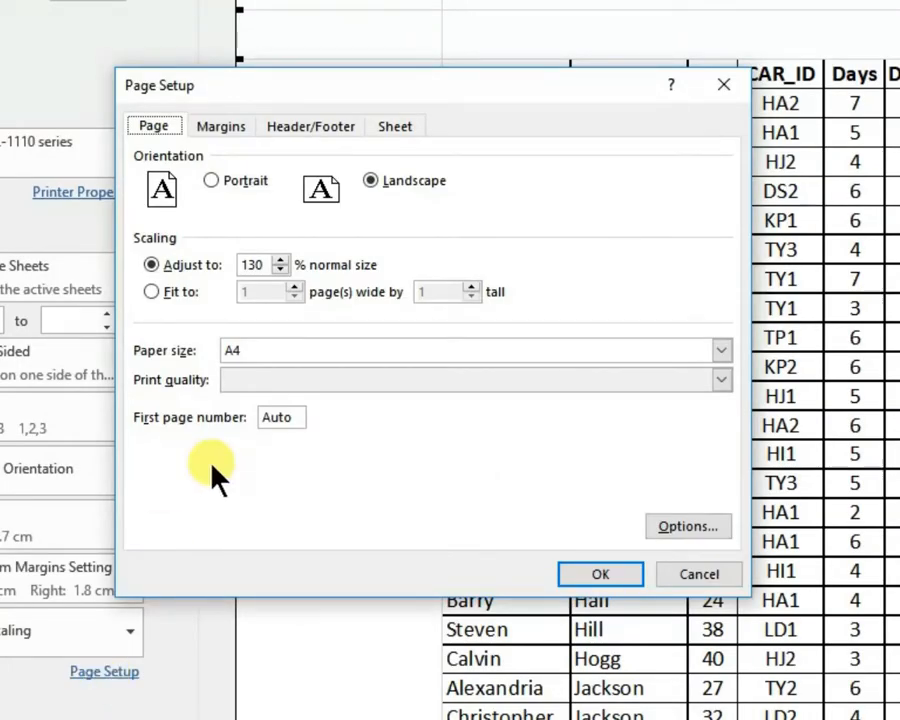
{"action": "left_click", "coordinate": [232, 126]}
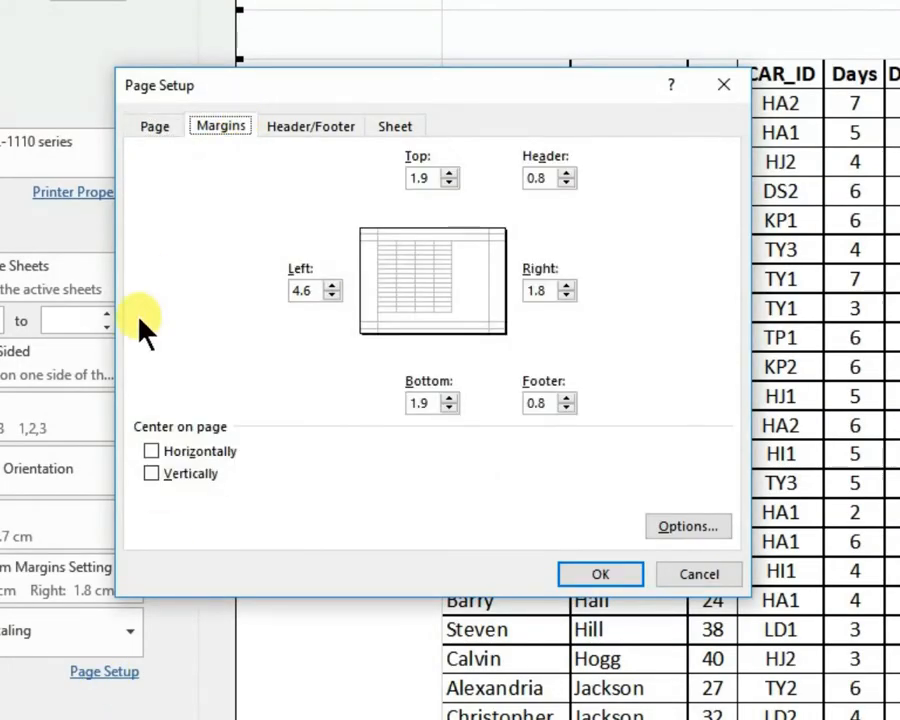
{"action": "left_click", "coordinate": [151, 451]}
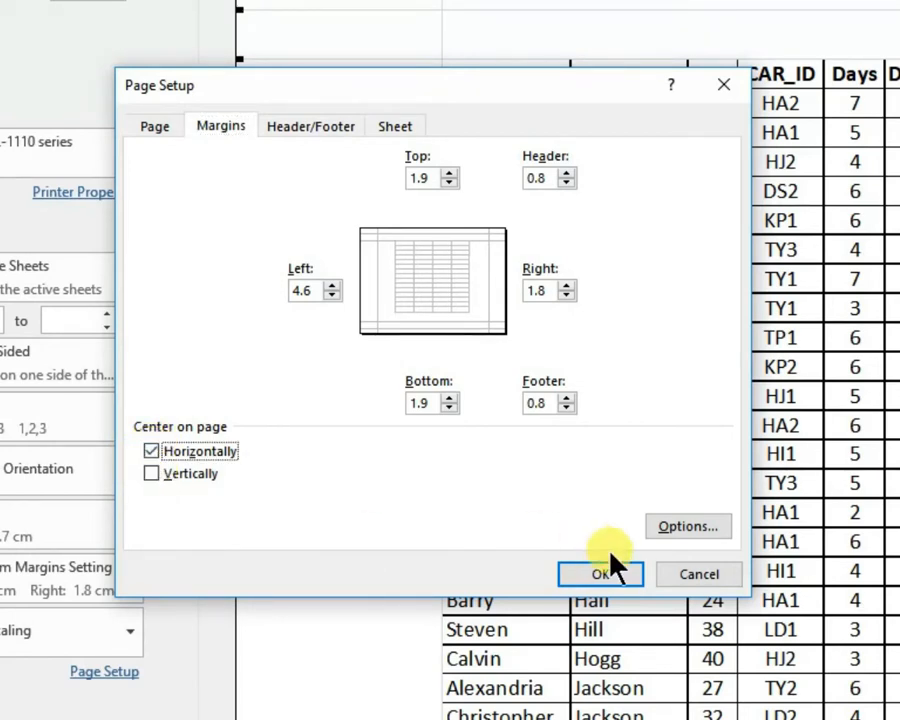
{"action": "left_click", "coordinate": [604, 576]}
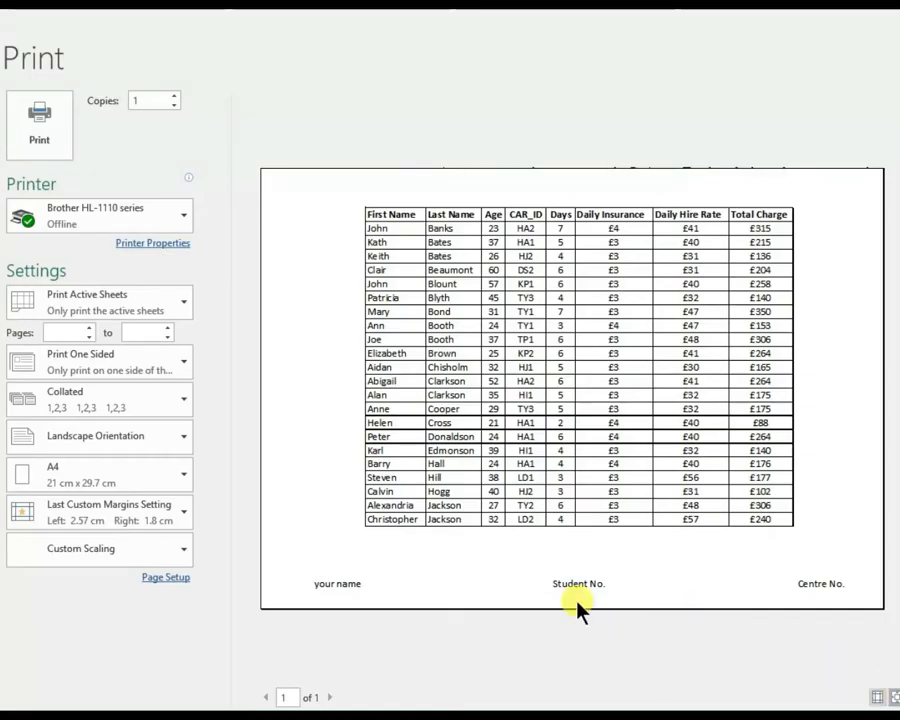